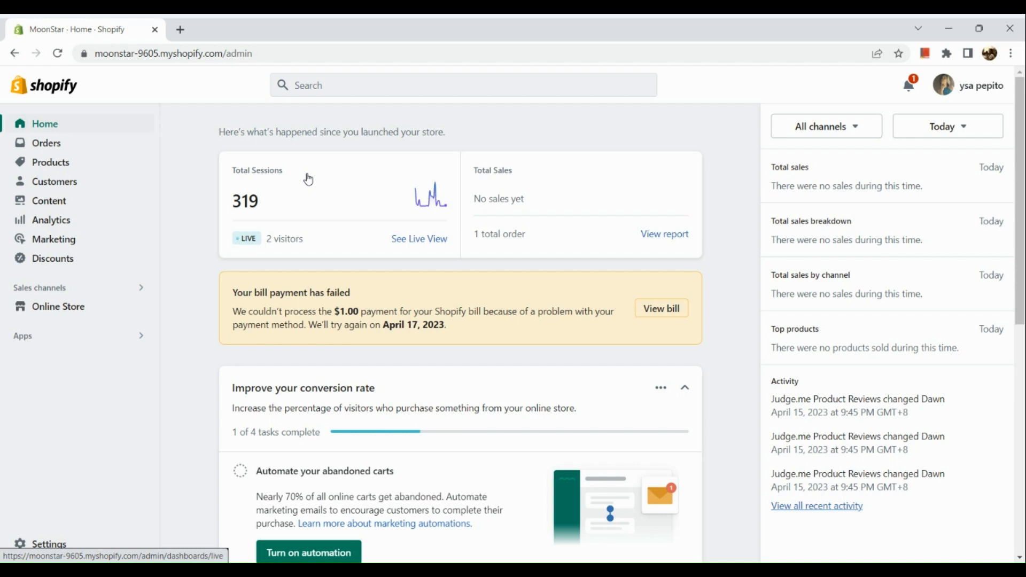
- Open the recommended apps from the admin search and continue to the Shopify App Store
scroll(352, 88, up, 3)
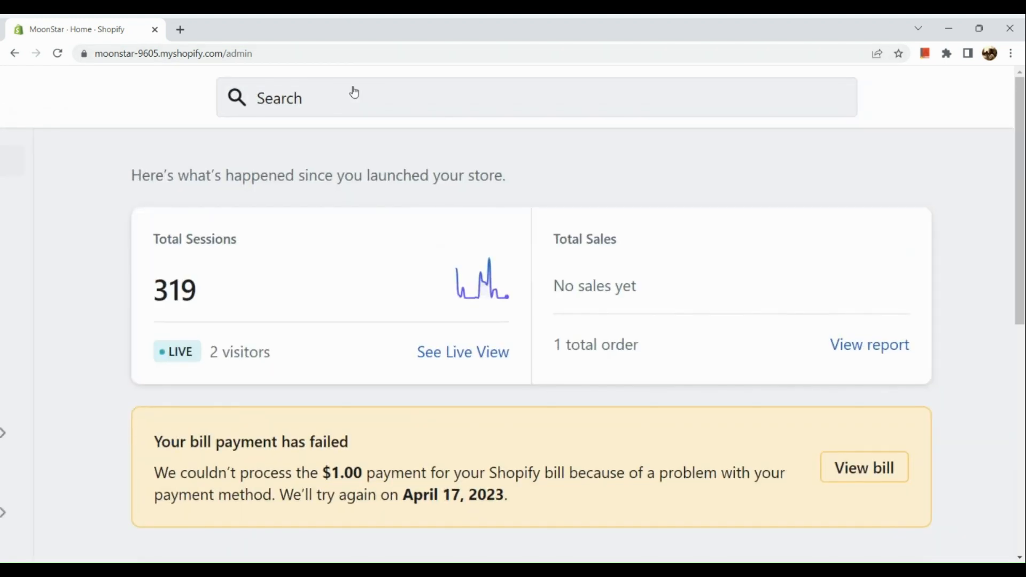
click(354, 91)
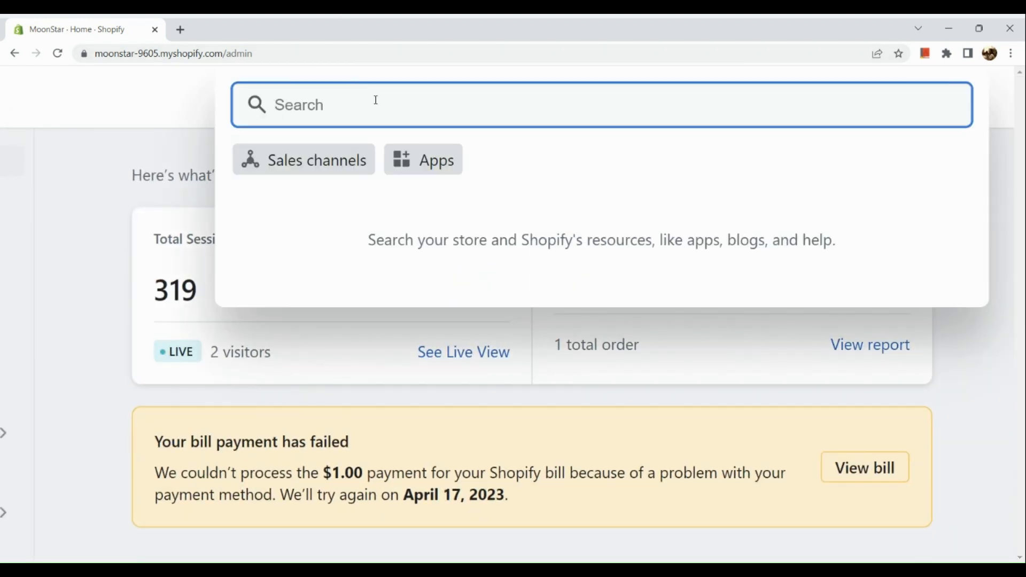
click(415, 160)
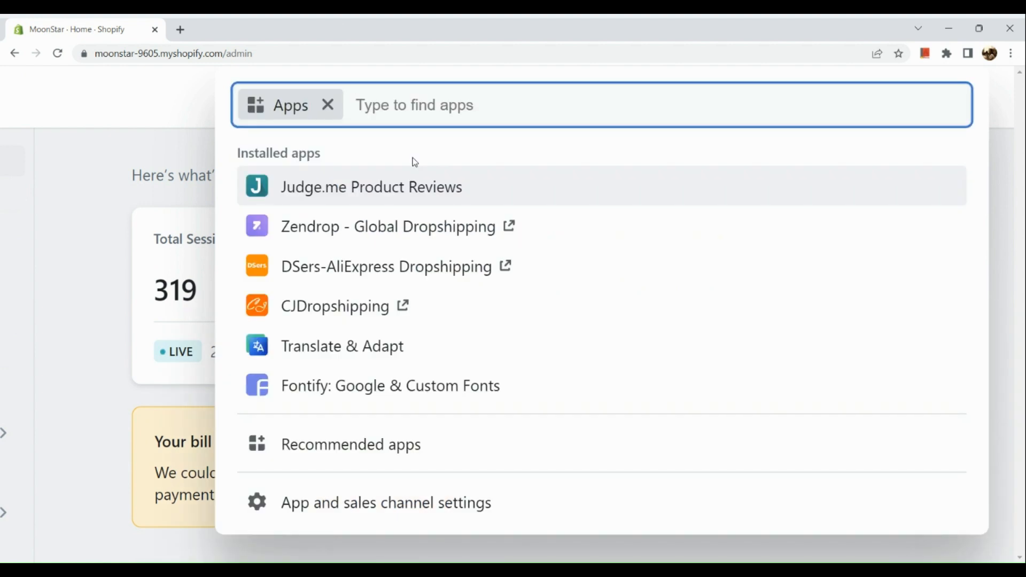
scroll(554, 451, down, 1)
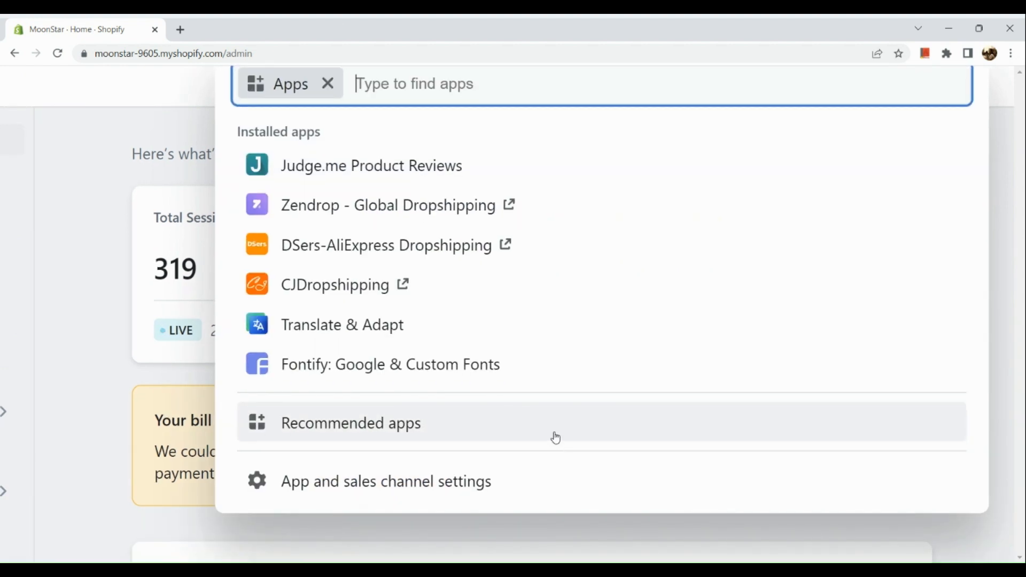
click(556, 438)
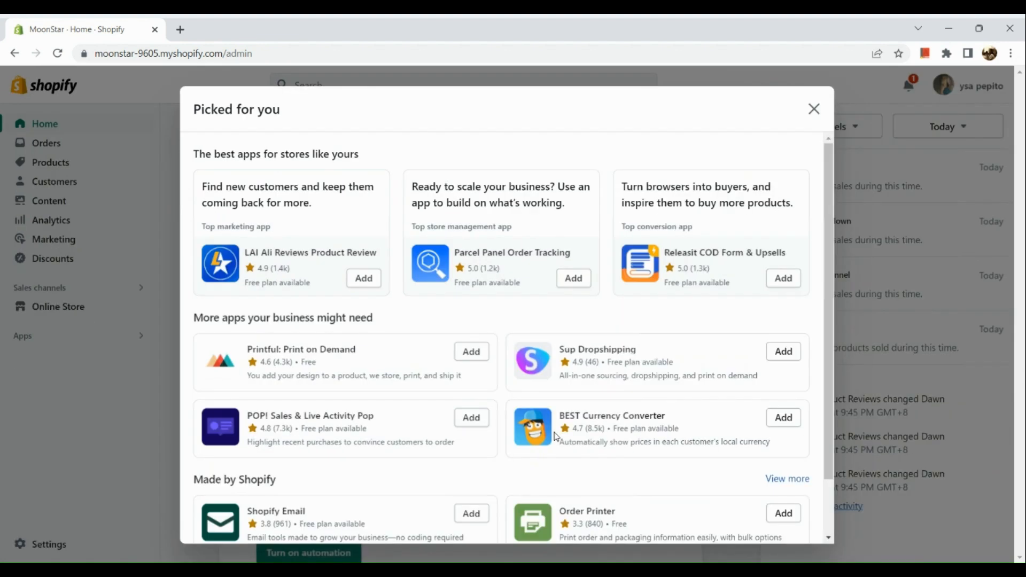
scroll(554, 438, down, 2)
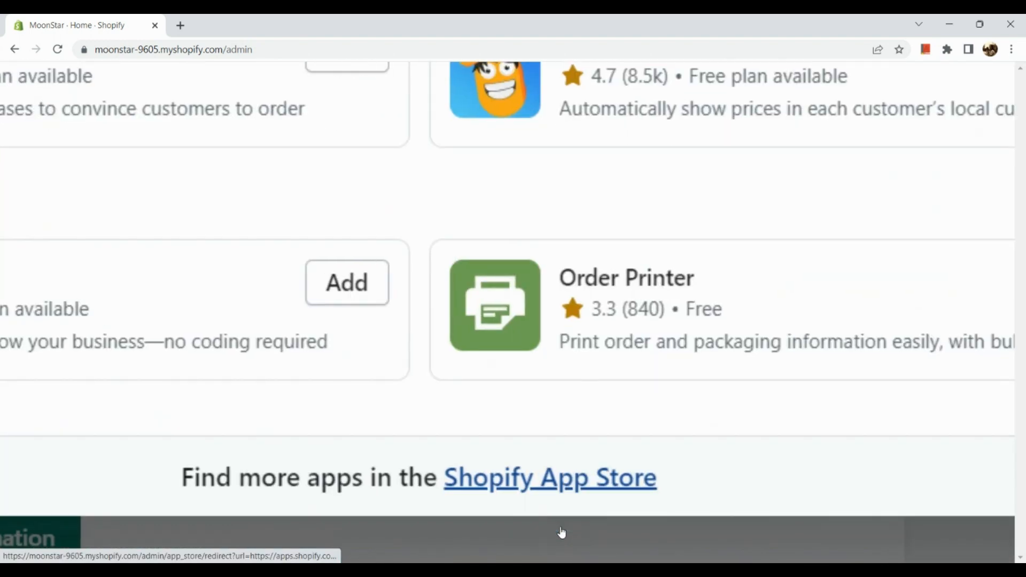
click(596, 489)
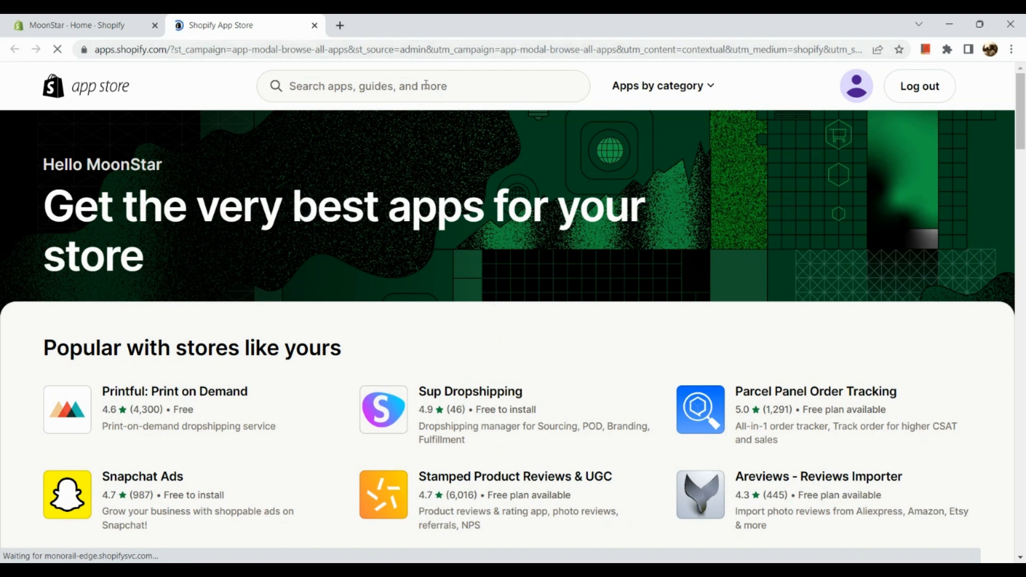
- Search the app store for "dsers" and open the installed DSers-AliExpress Dropshipping app from its listing
click(426, 86)
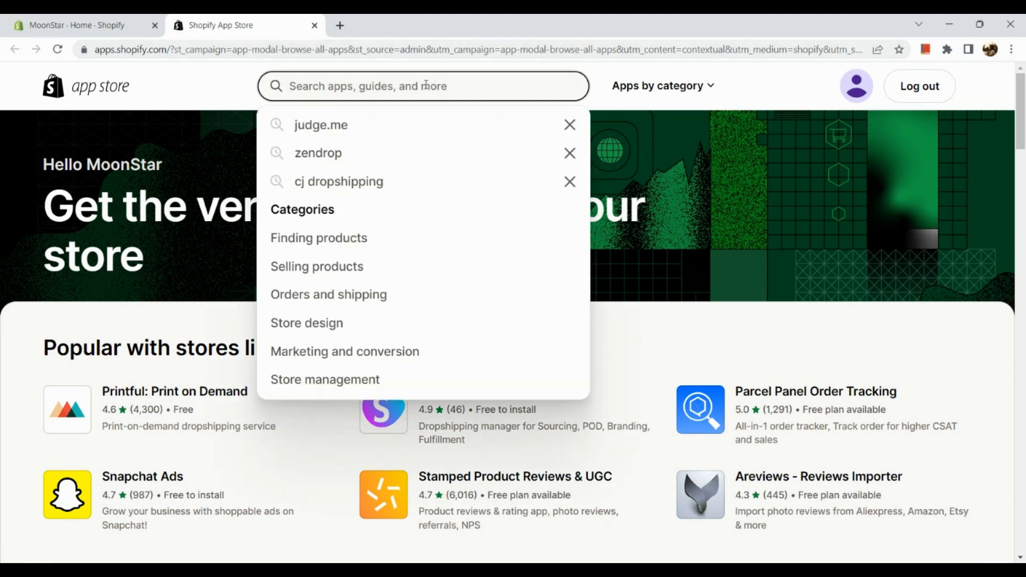
text(dsers)
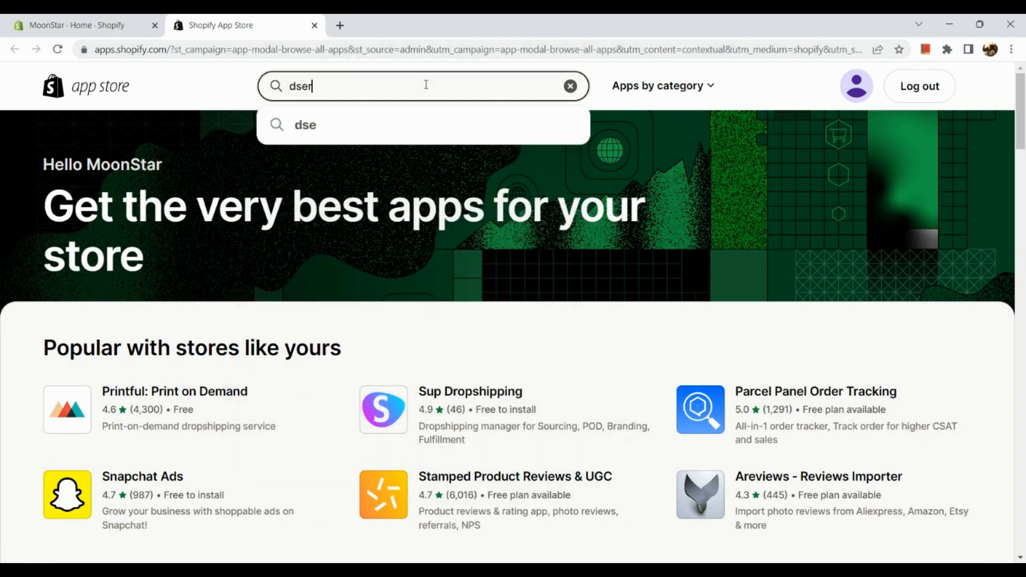
key(Return)
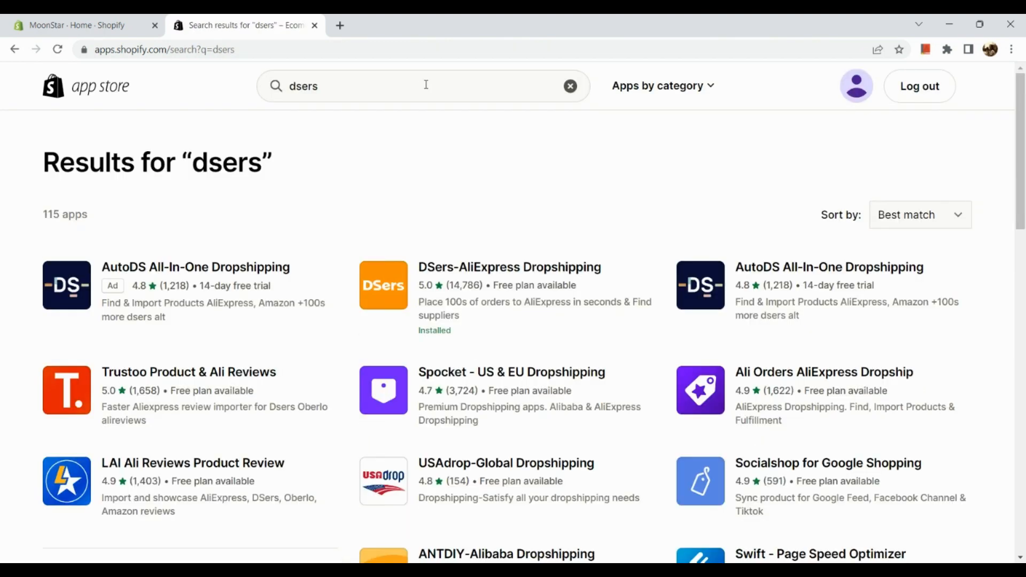
scroll(483, 282, up, 3)
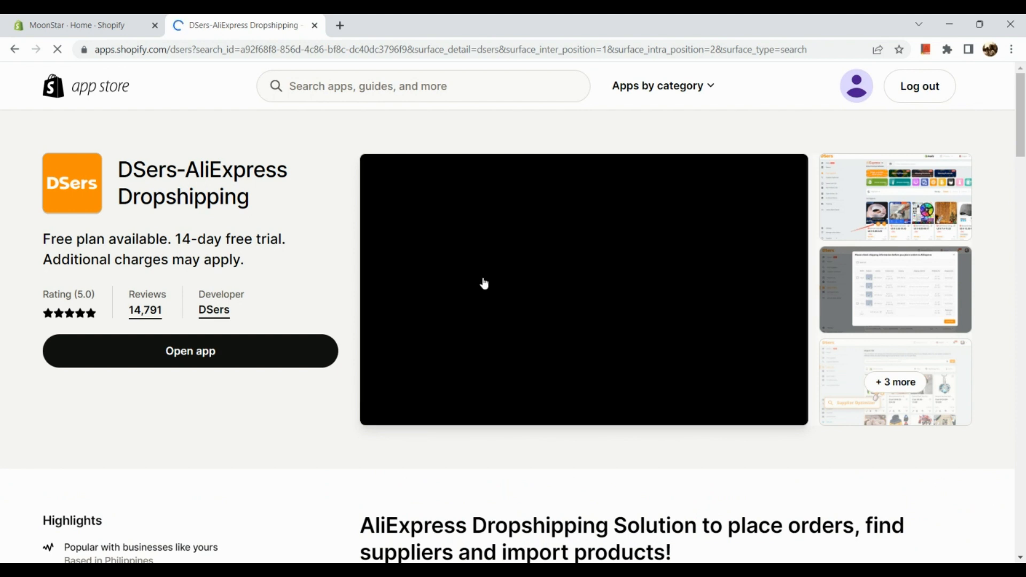
click(287, 361)
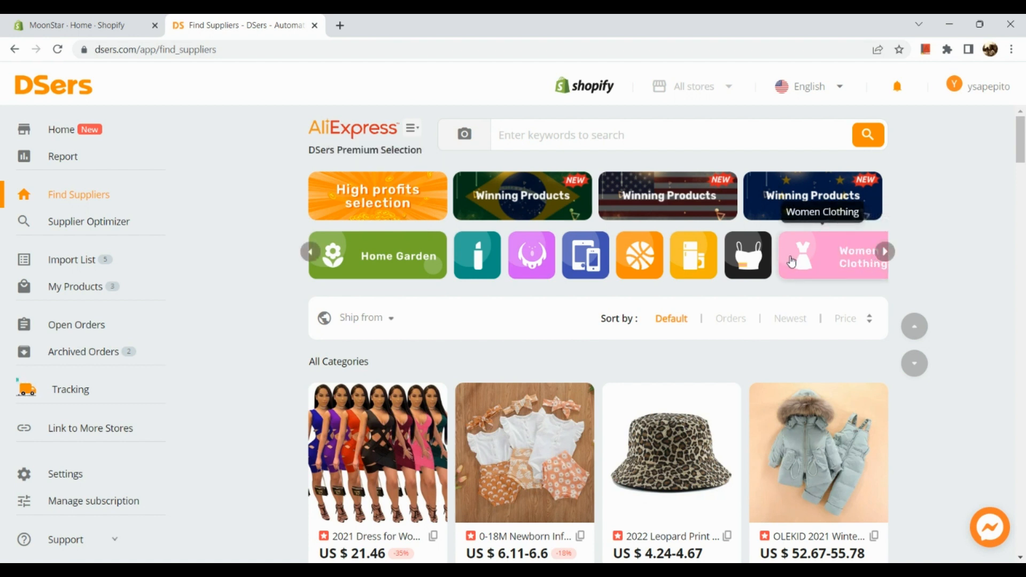
- Show the Women Clothing products and look through the AliExpress product category list
click(791, 262)
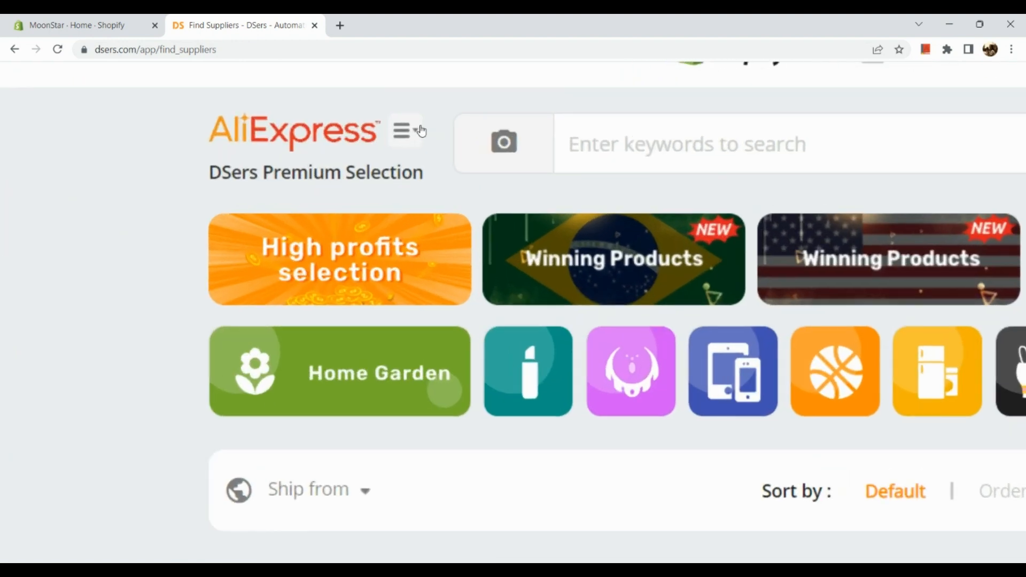
click(413, 134)
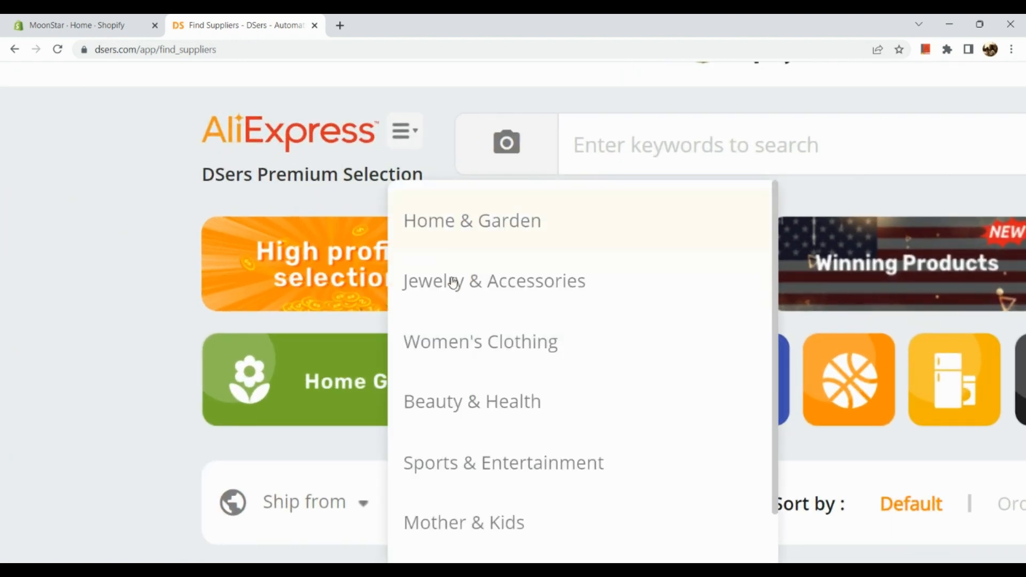
scroll(453, 282, down, 10)
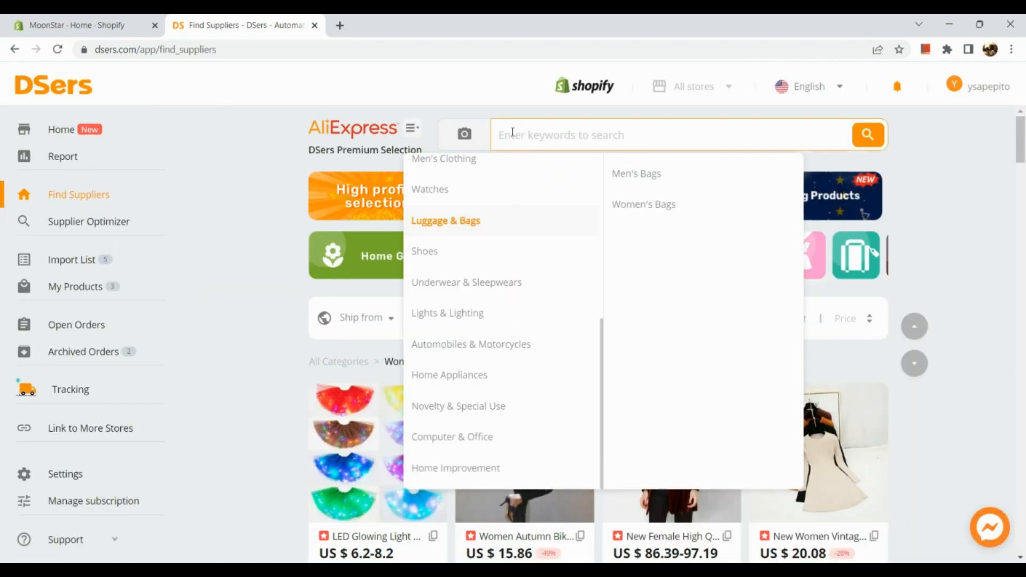
scroll(483, 221, up, 2)
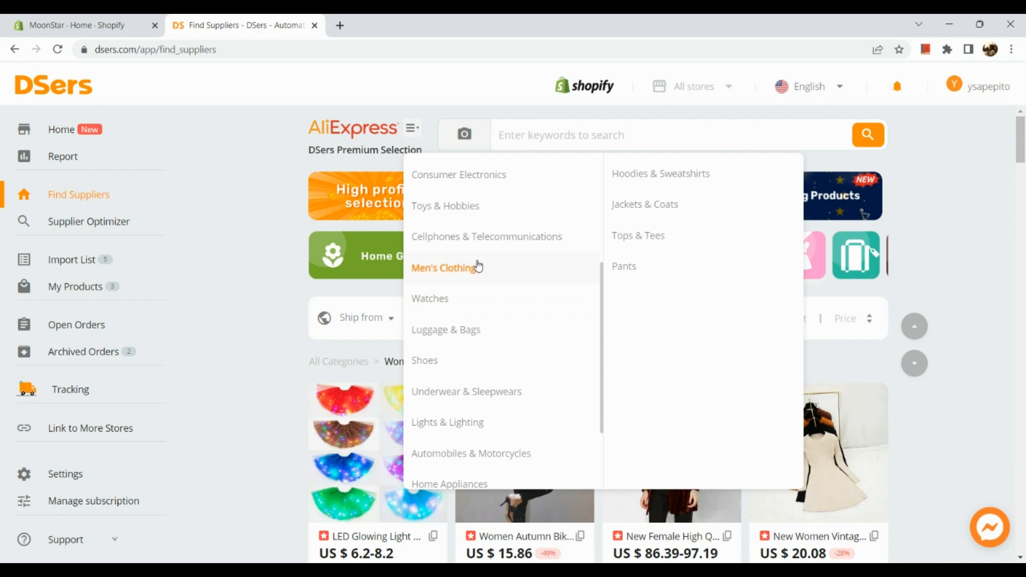
scroll(478, 268, up, 1)
scroll(478, 267, up, 2)
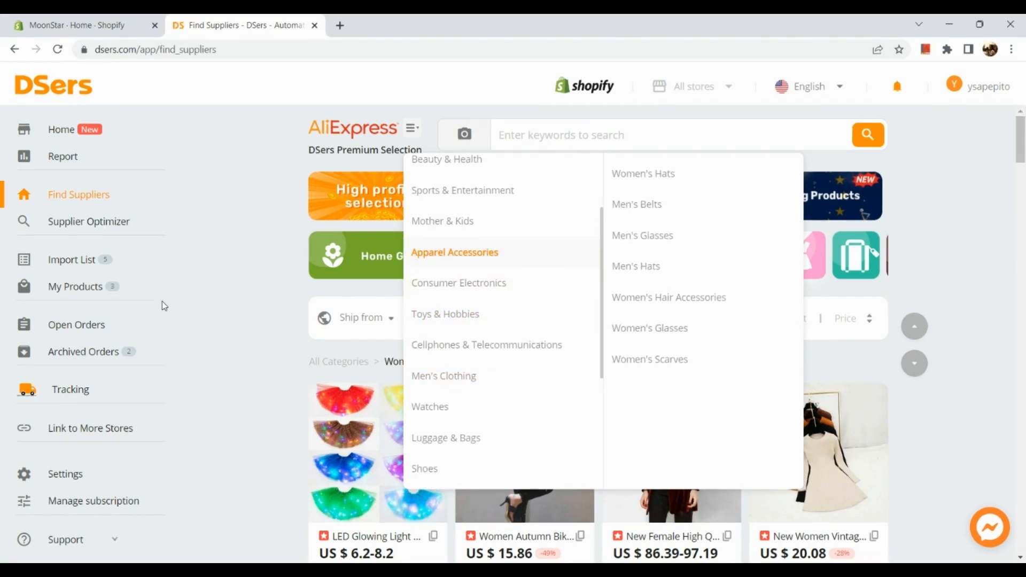
- Return to Find Suppliers from My Products and browse the product cards across all categories
click(160, 300)
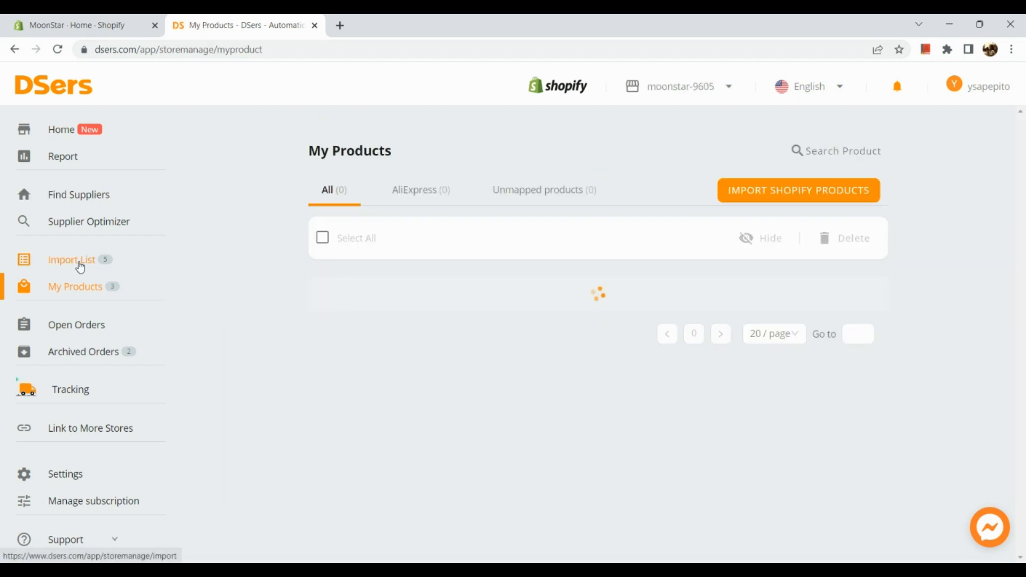
click(112, 198)
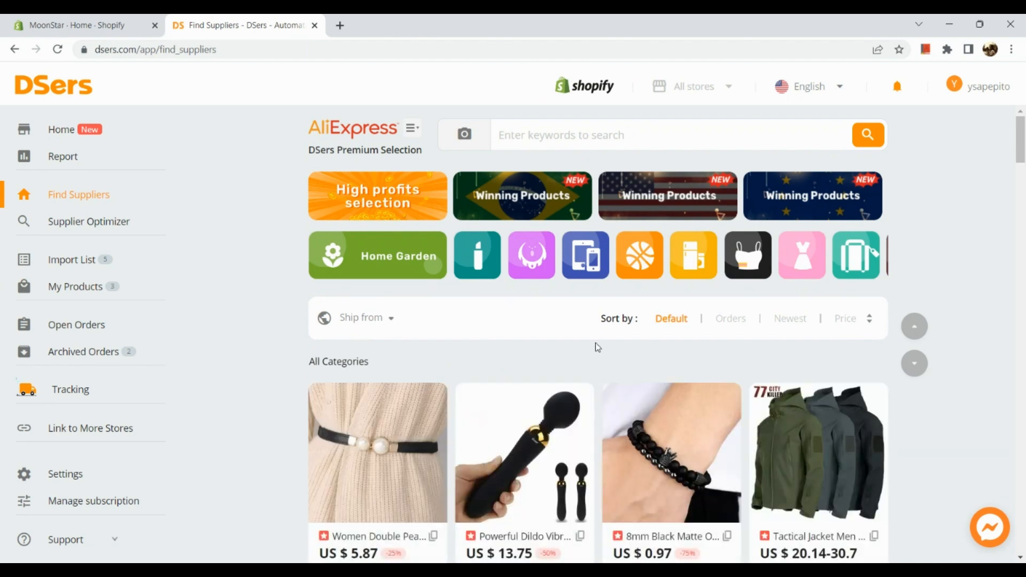
scroll(795, 346, down, 5)
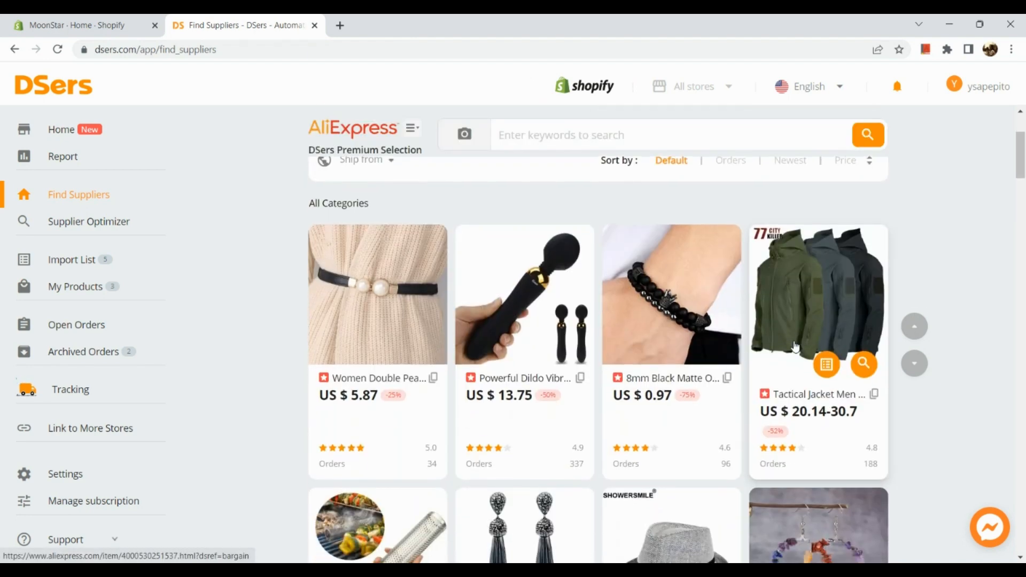
scroll(796, 346, down, 7)
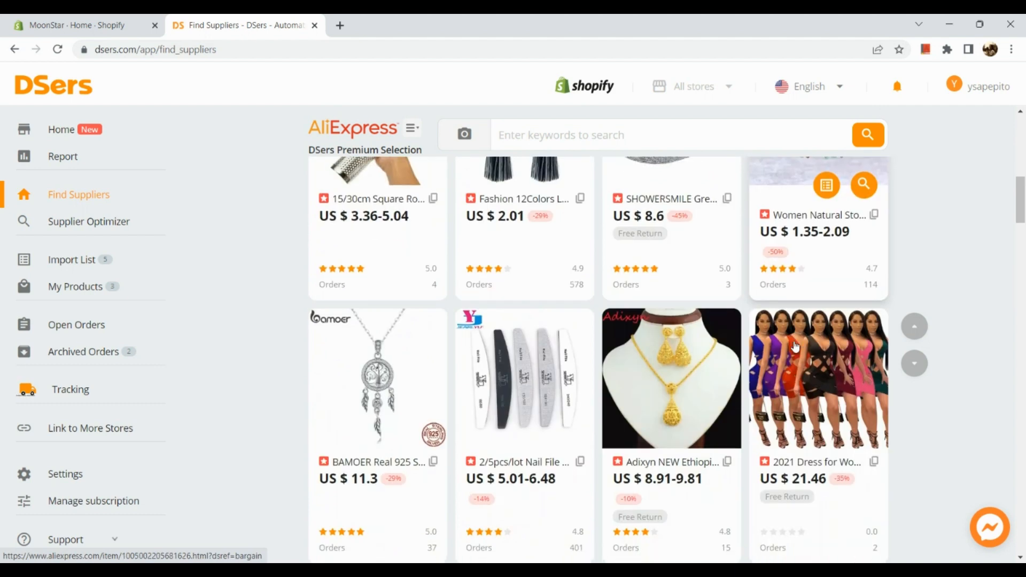
scroll(796, 345, down, 5)
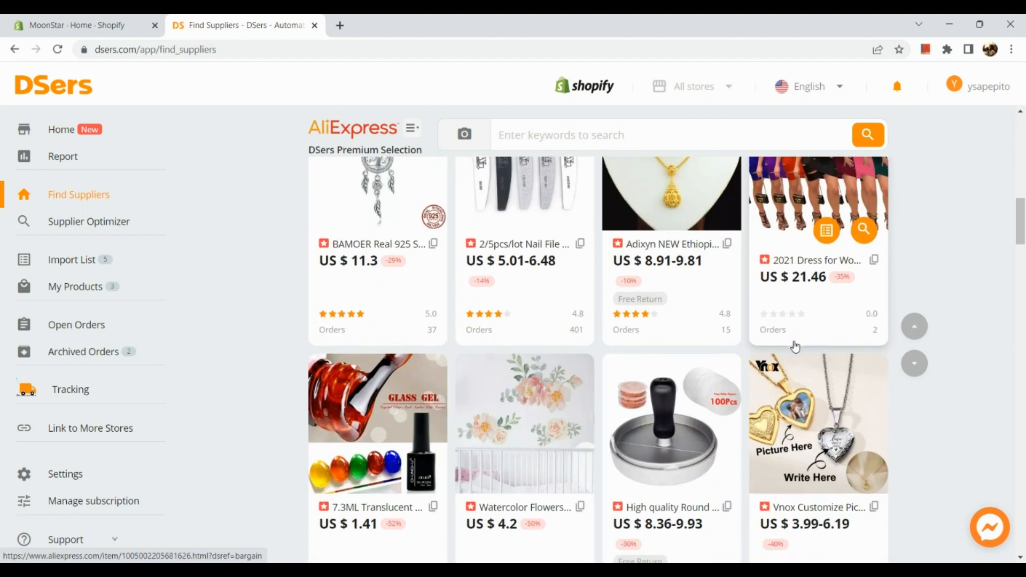
scroll(796, 346, down, 6)
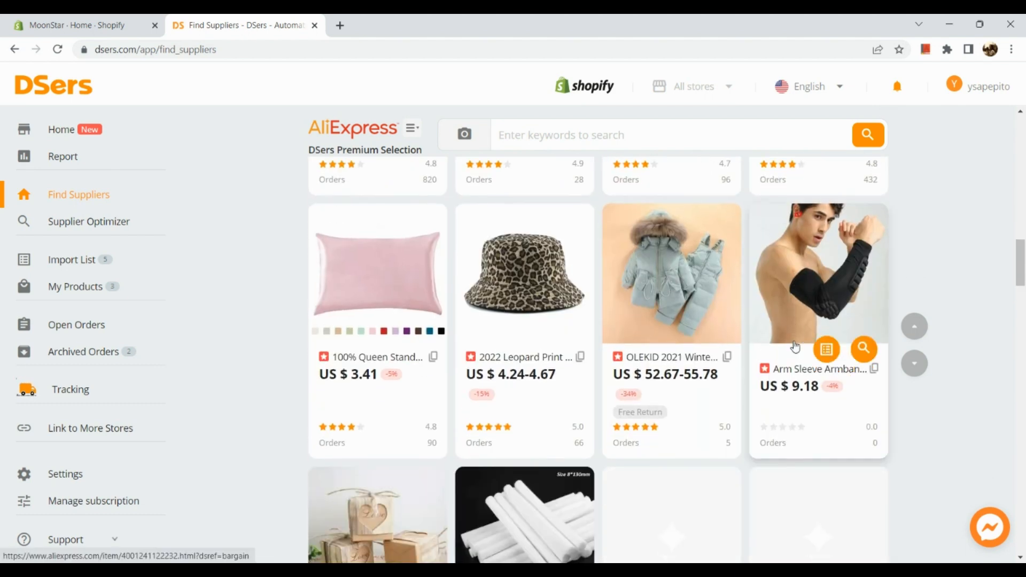
scroll(795, 346, down, 10)
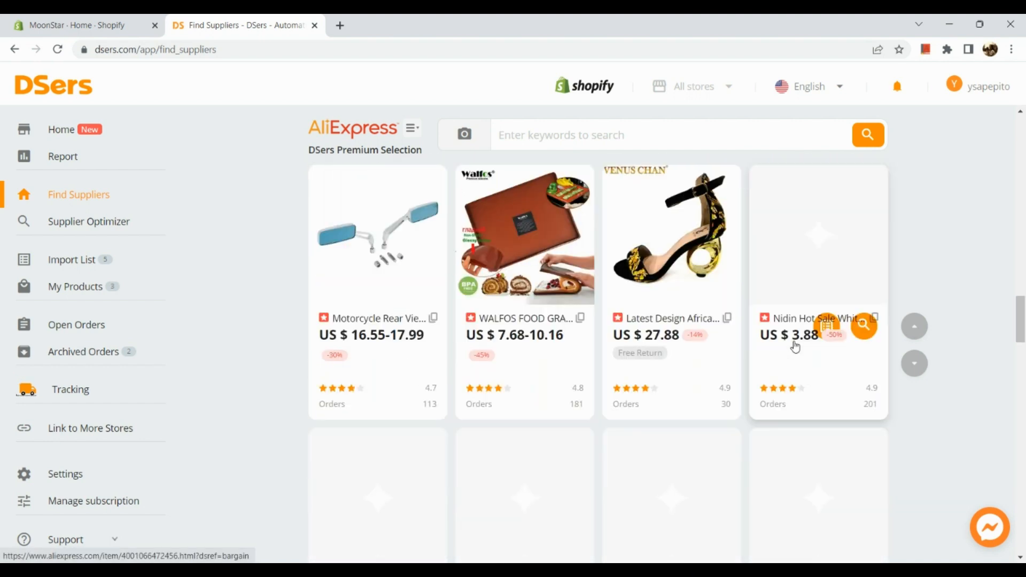
scroll(795, 348, down, 3)
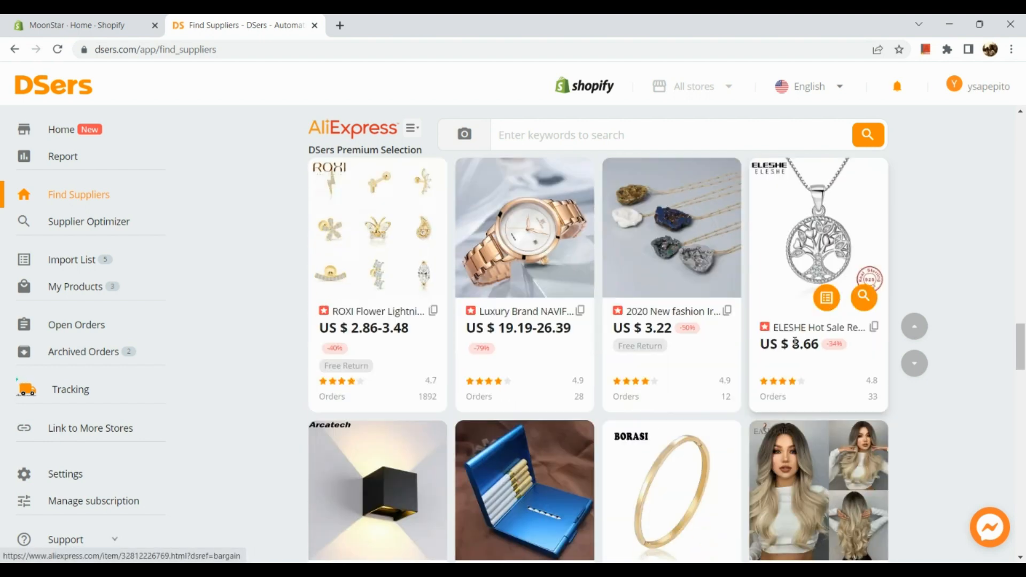
scroll(795, 347, down, 3)
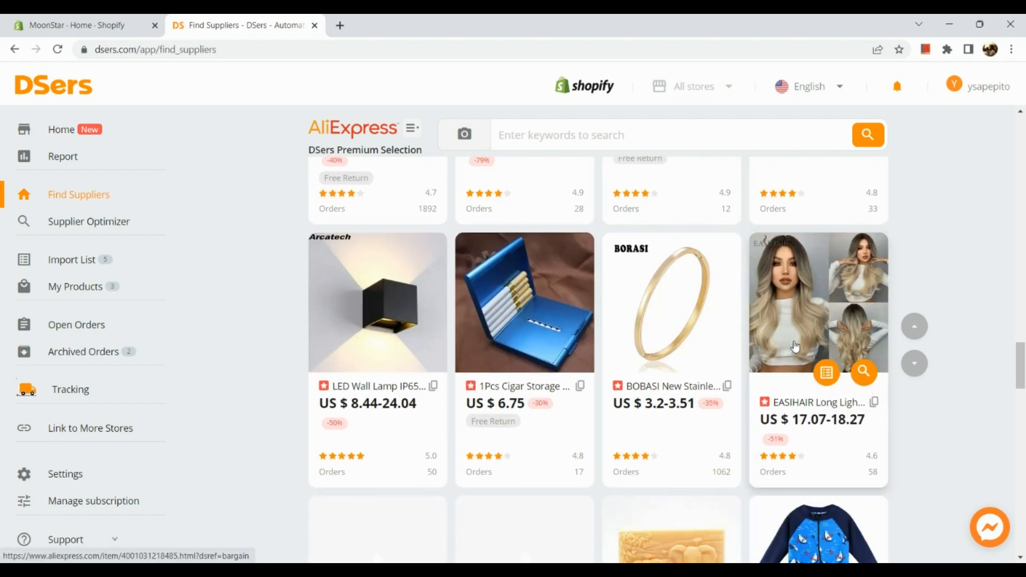
- Run Supplier Optimizer on the EASIHAIR long light blonde wig and compare the suppliers' prices, shipping, sales, delivery dates and ratings
scroll(849, 293, up, 5)
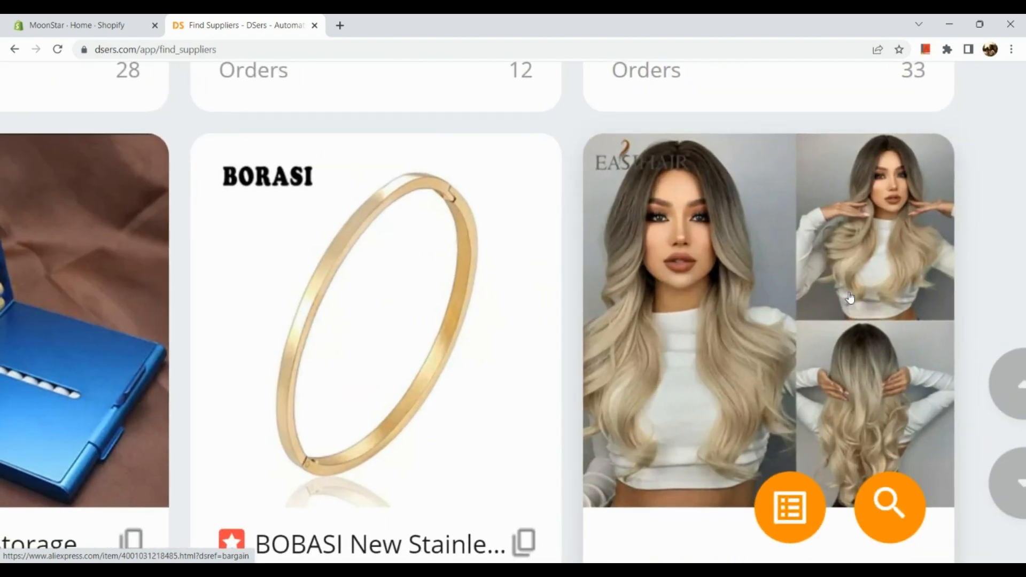
scroll(738, 444, down, 5)
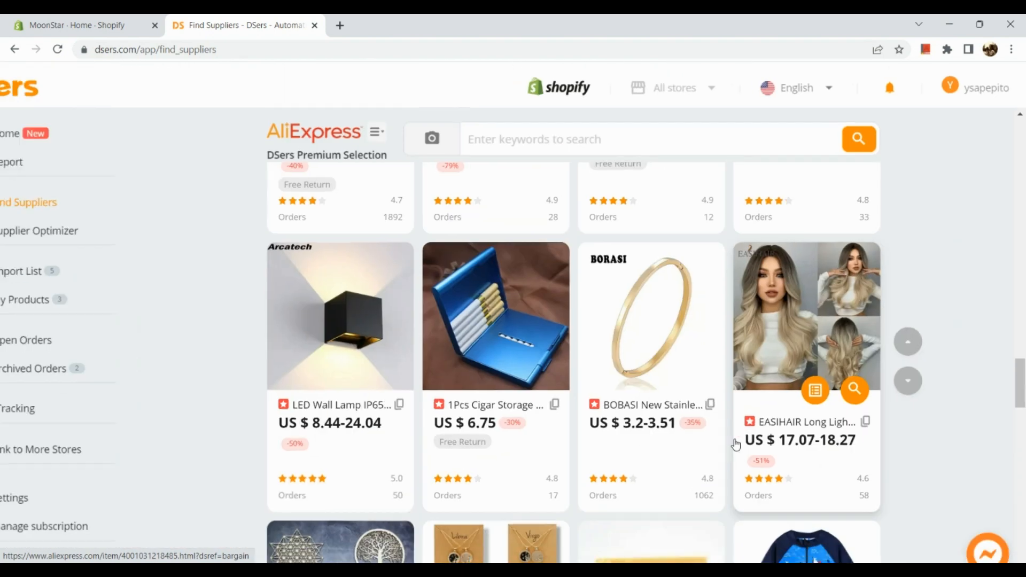
scroll(816, 390, up, 5)
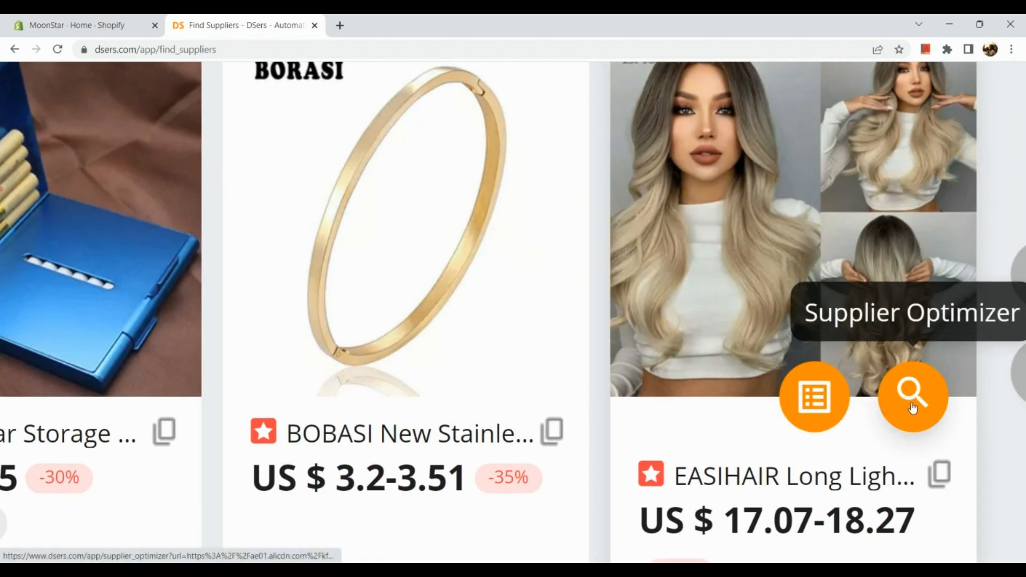
scroll(912, 394, down, 3)
scroll(913, 407, down, 2)
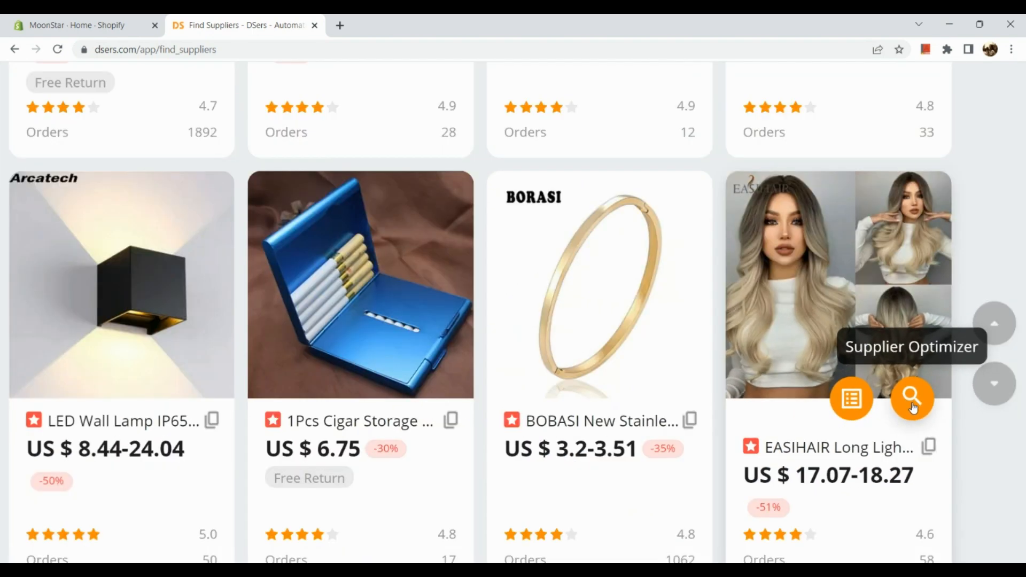
click(912, 404)
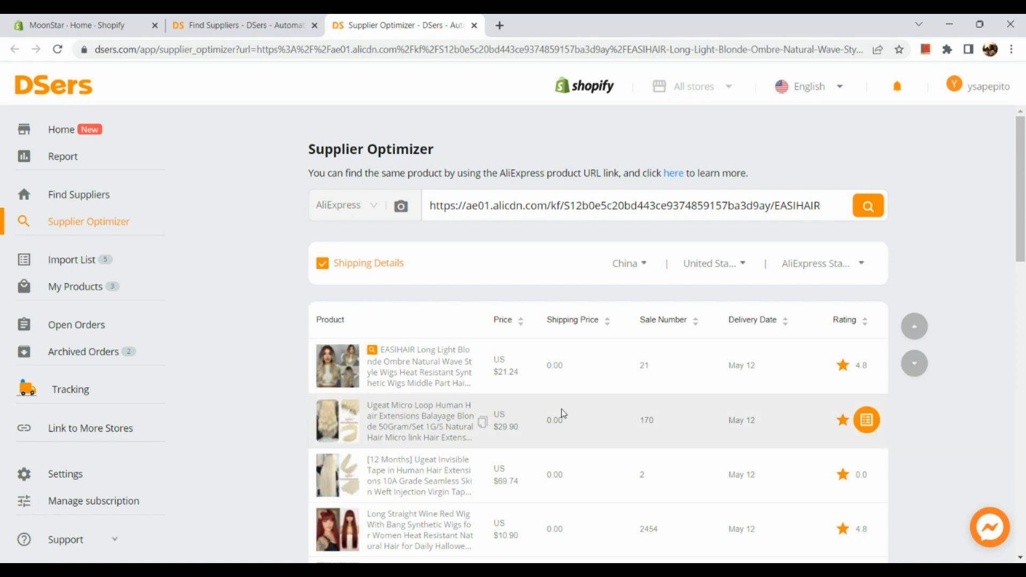
scroll(561, 415, down, 3)
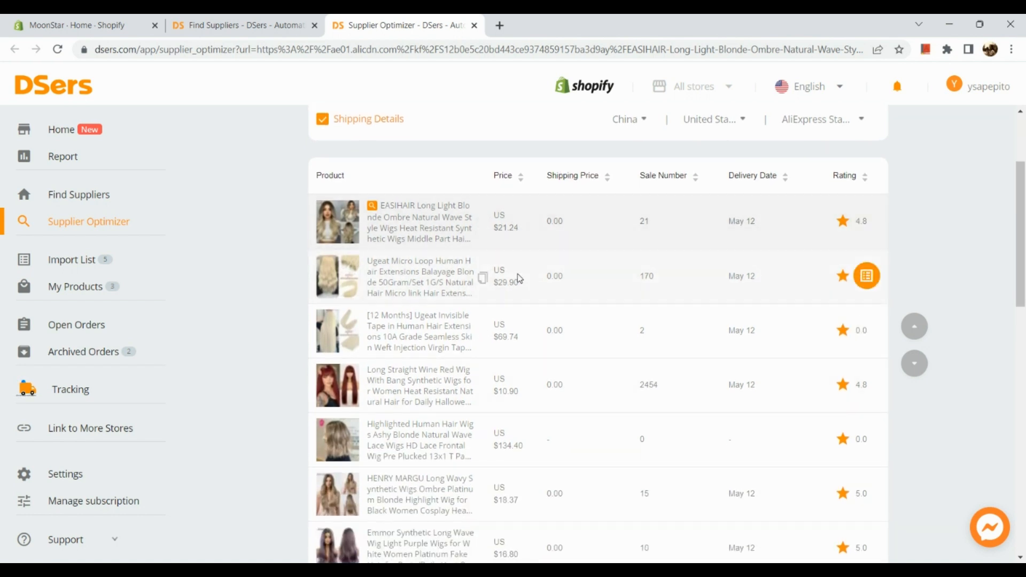
scroll(507, 440, down, 1)
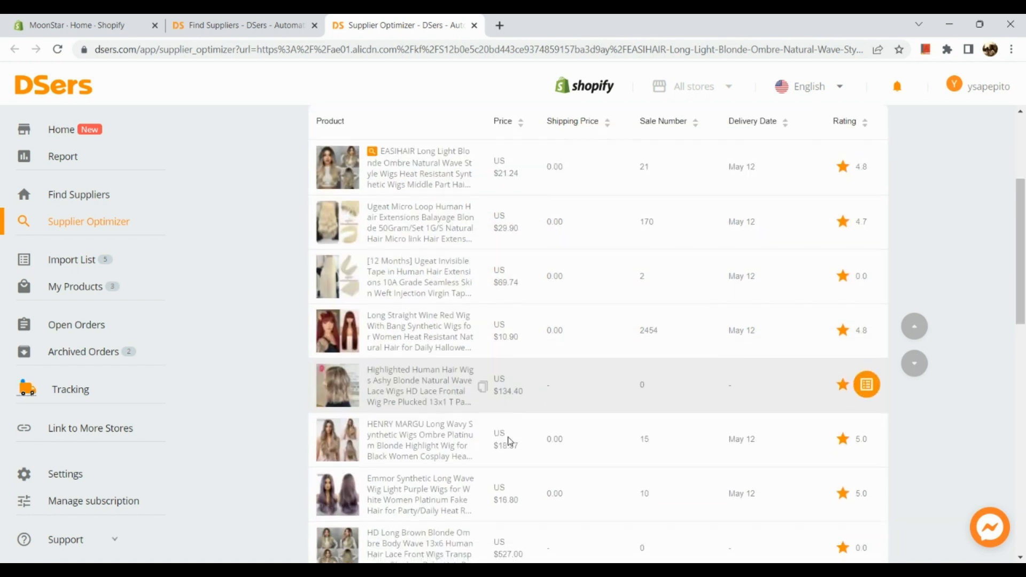
scroll(508, 441, down, 1)
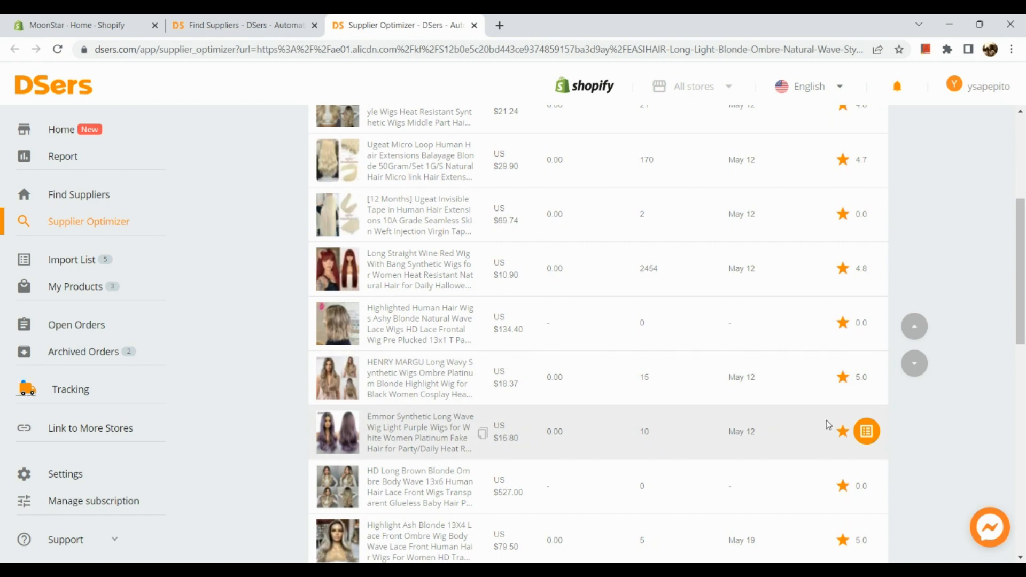
scroll(855, 267, up, 4)
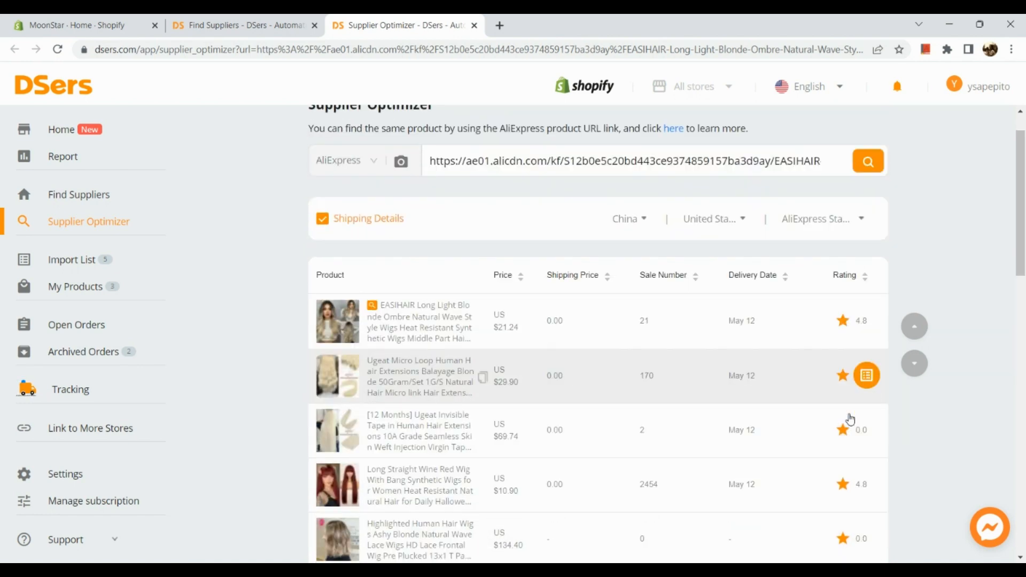
- Scan the similar wig listings in the Supplier Optimizer results for their sale numbers, delivery dates and ratings
scroll(850, 420, down, 7)
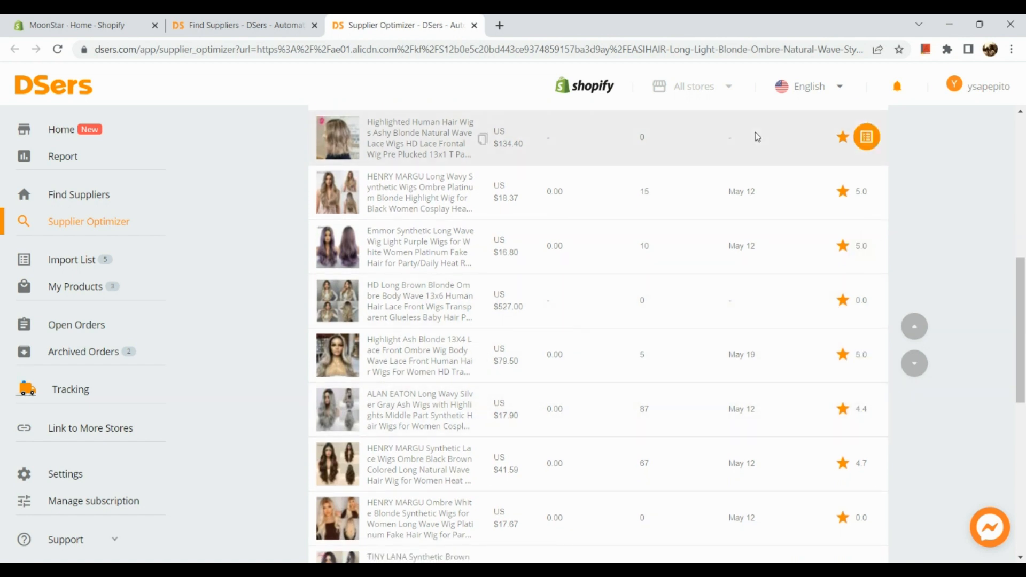
scroll(756, 458, up, 6)
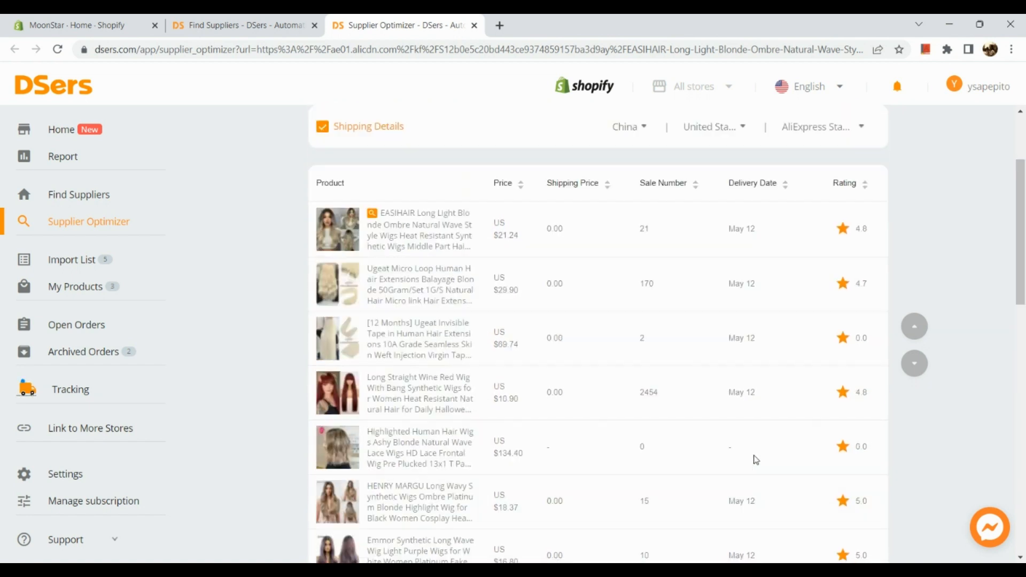
scroll(756, 459, up, 1)
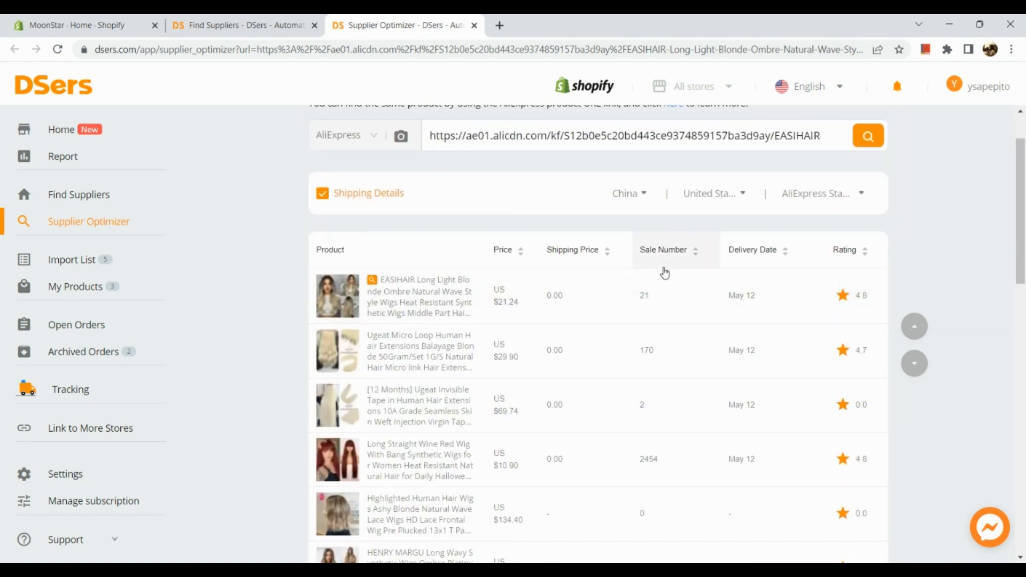
scroll(661, 530, down, 5)
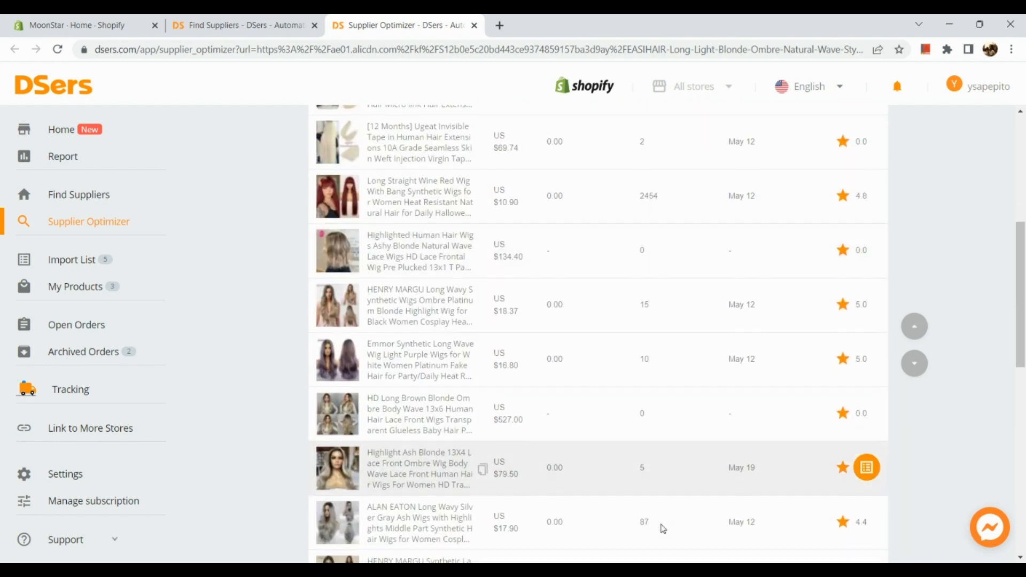
scroll(663, 529, down, 4)
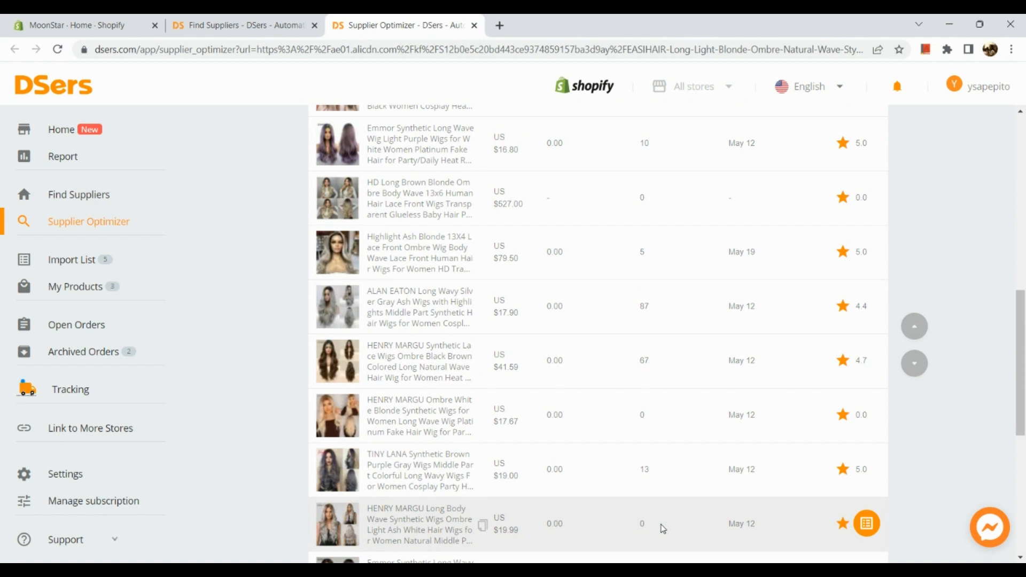
drag(663, 529, 497, 484)
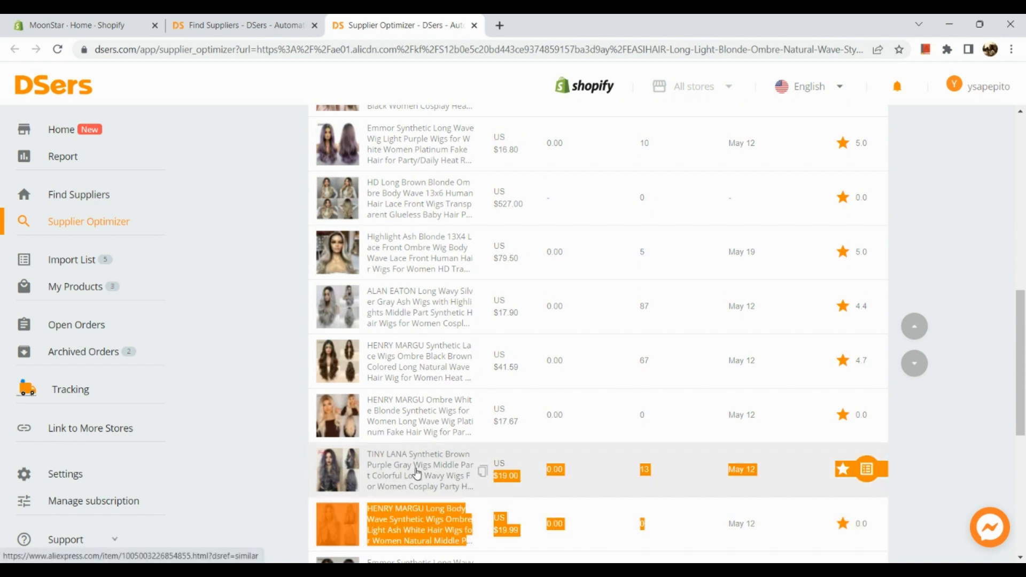
click(288, 473)
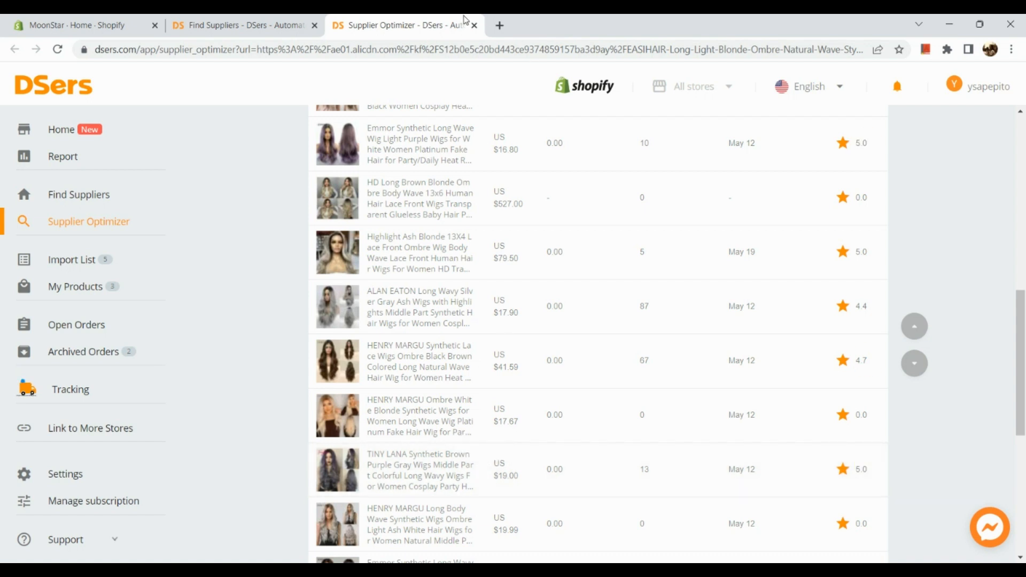
click(500, 26)
text(https://www.aliexpress.com/item/1005003226854855.html?dsref=similar)
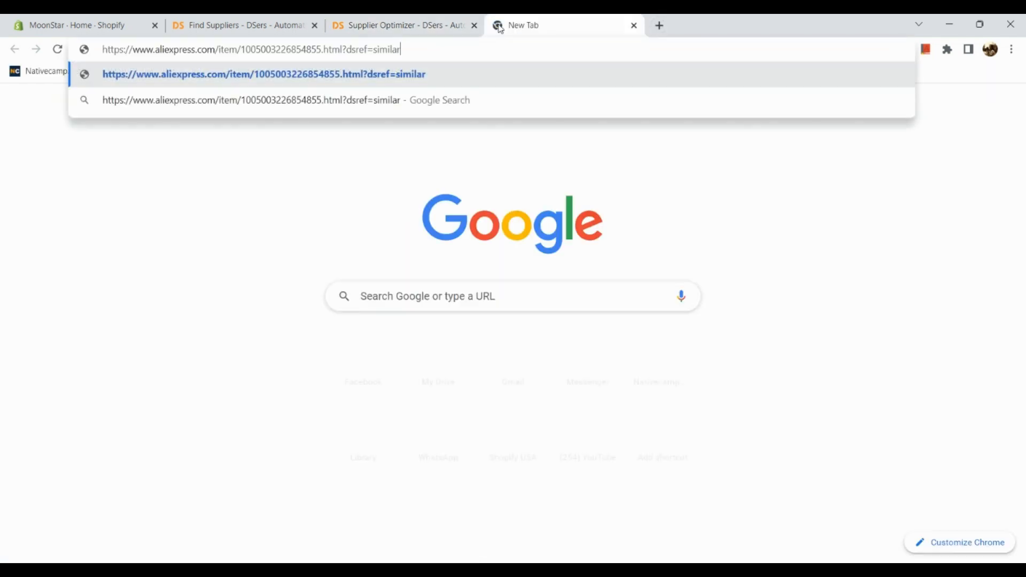
key(Return)
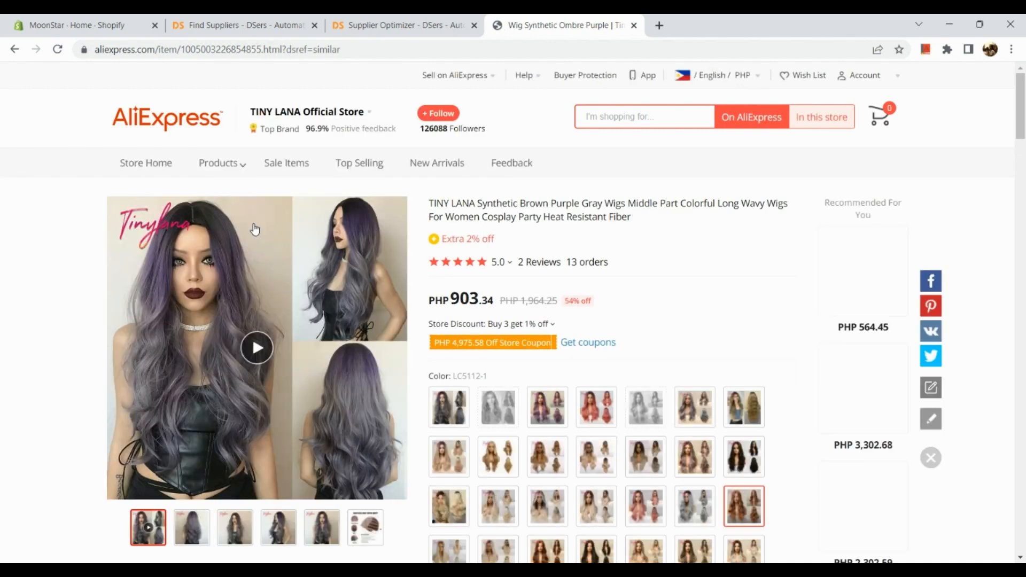
- Preview the TINY LANA wig's LC5125-1 color variant and close the AliExpress page
scroll(224, 313, down, 2)
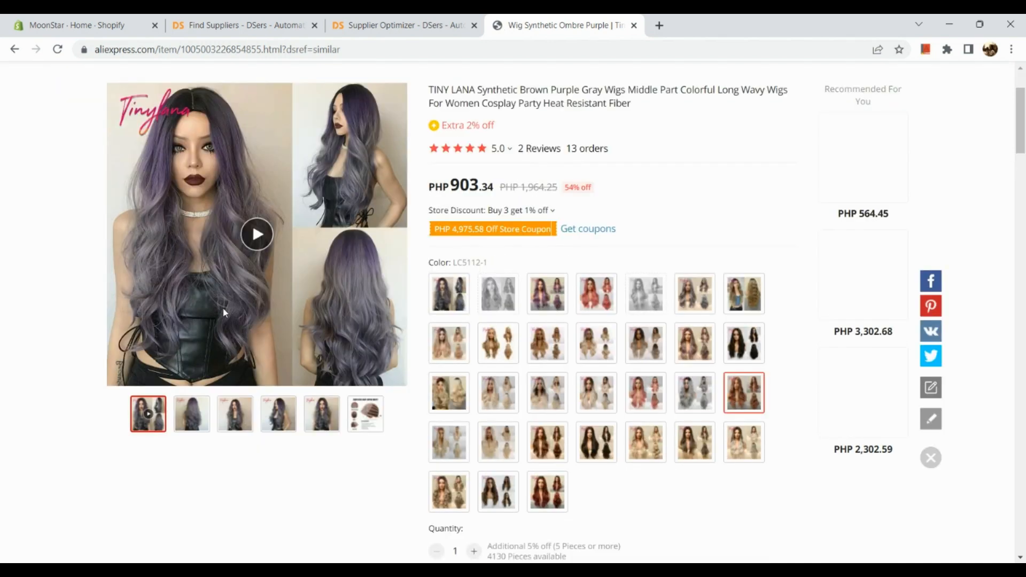
scroll(225, 313, down, 1)
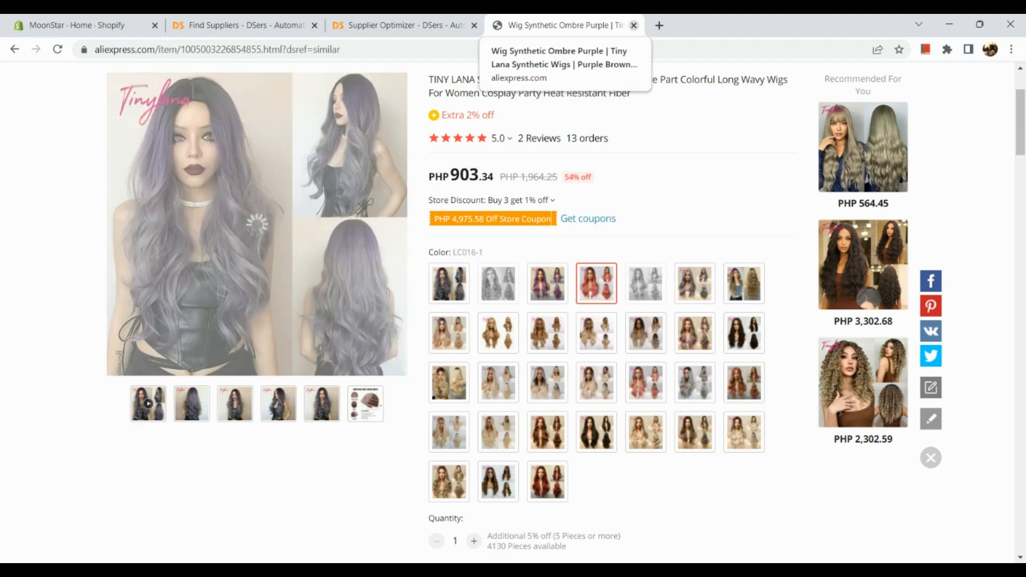
click(581, 431)
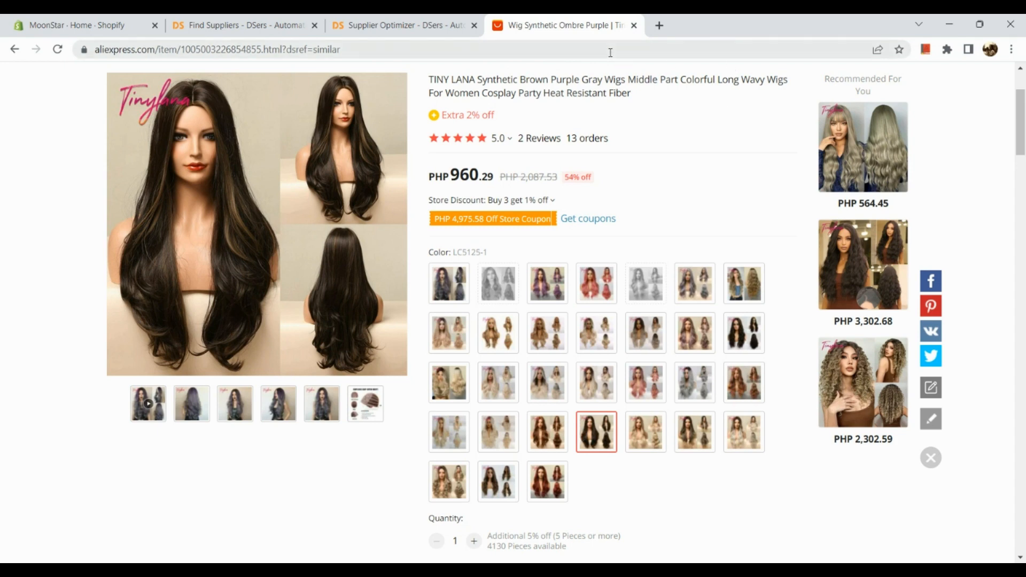
click(634, 26)
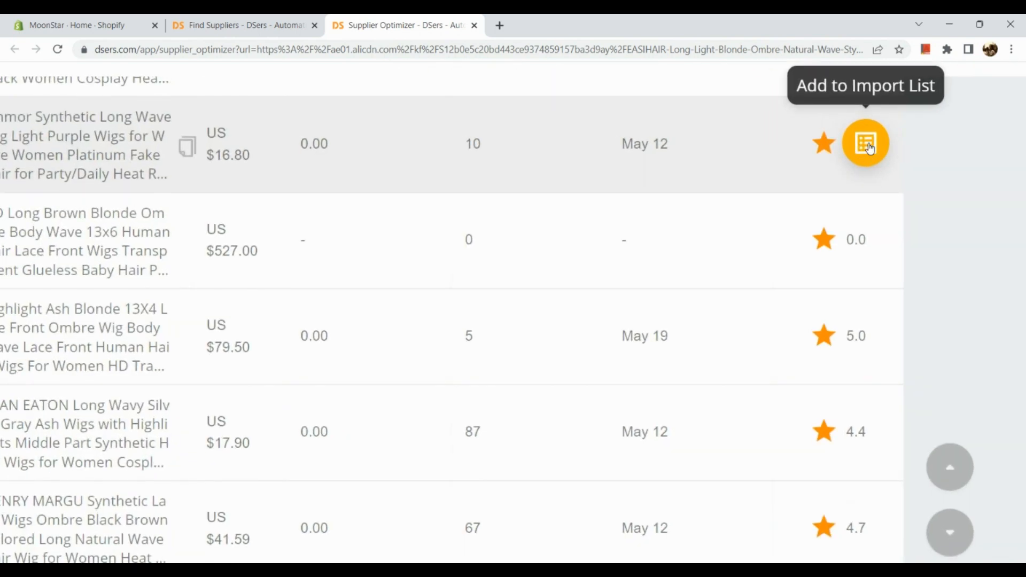
- Add the Emmor synthetic long wave light purple wig to the import list and go to that list
click(867, 146)
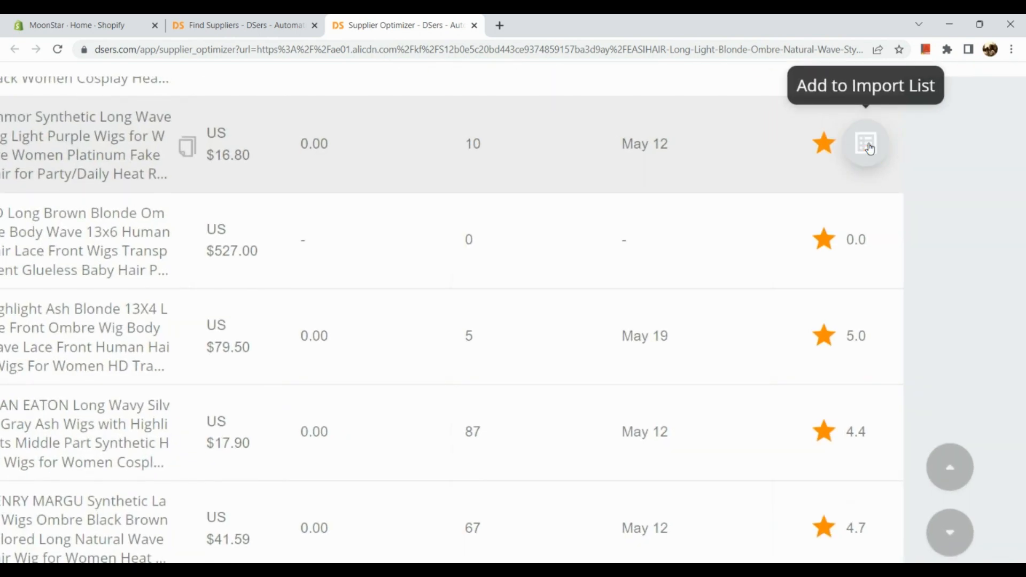
scroll(869, 148, left, 8)
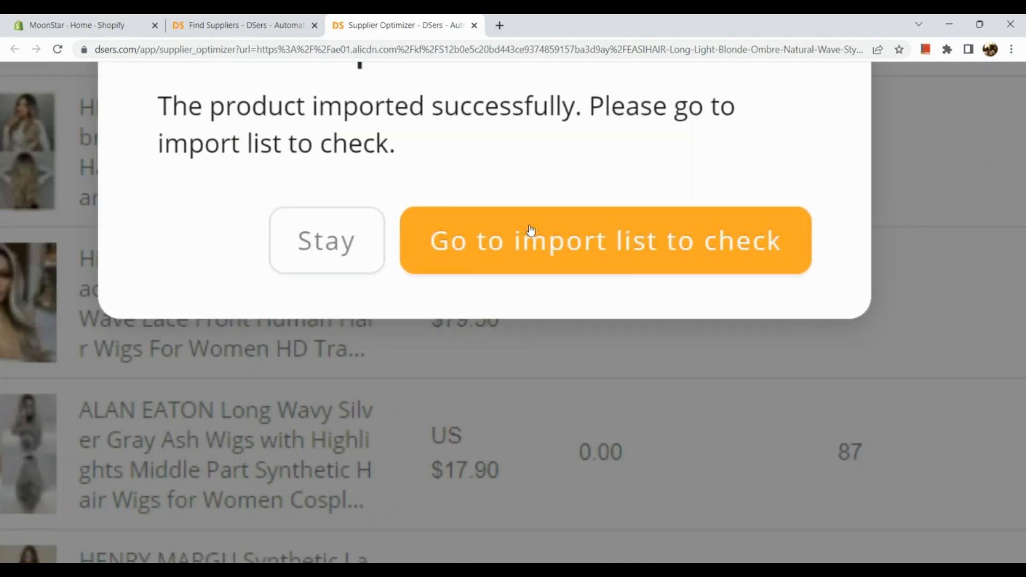
click(531, 230)
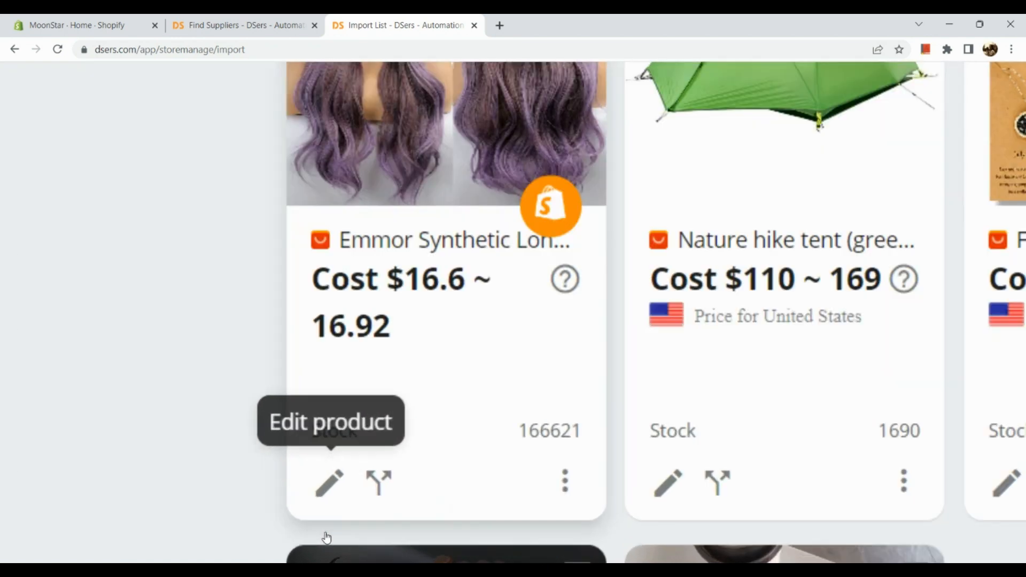
- Open the imported Emmor wig for editing and replace its title with "Synthetic Wig"
click(338, 481)
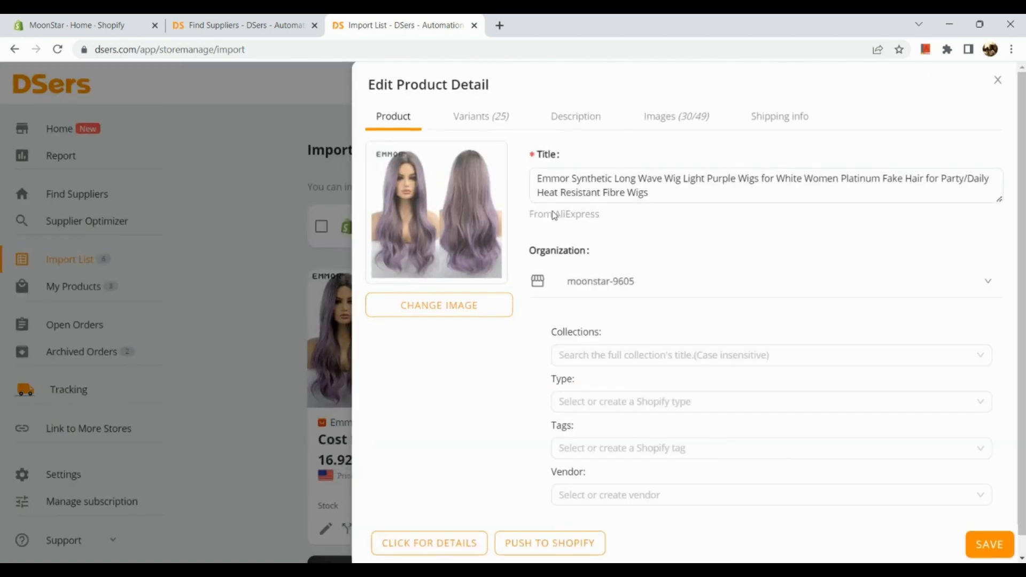
click(561, 184)
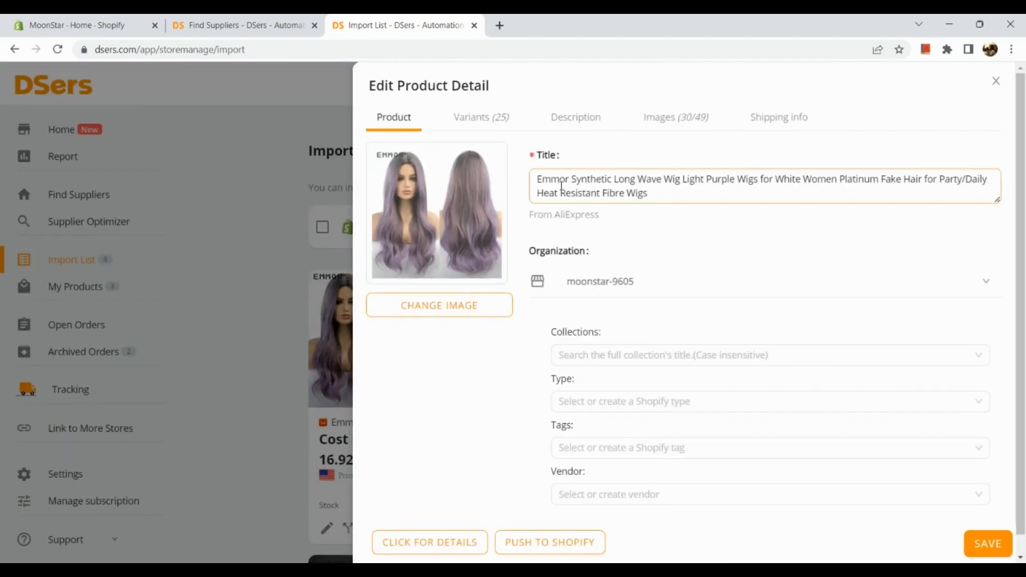
triple_click(561, 185)
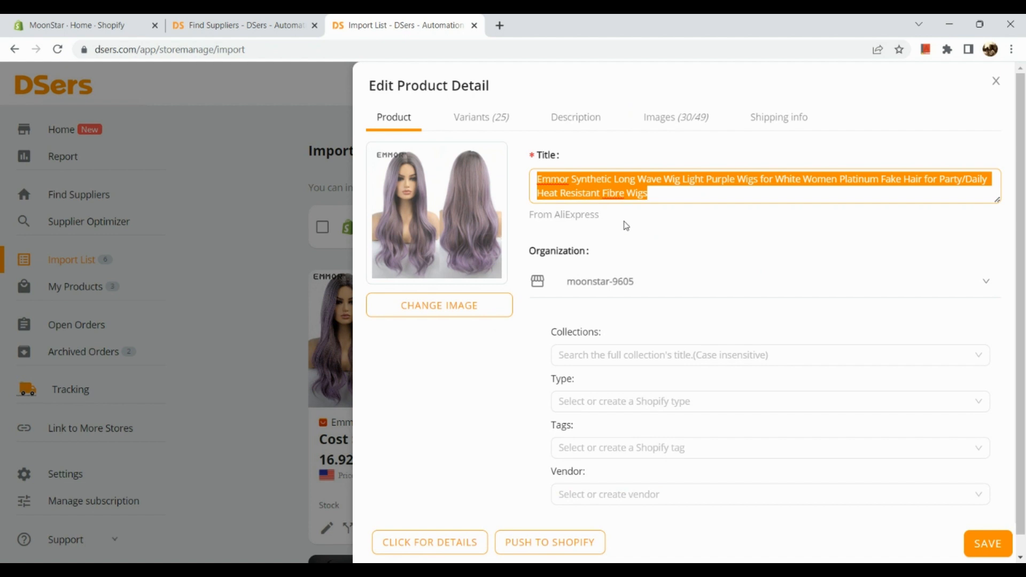
text(Synthet)
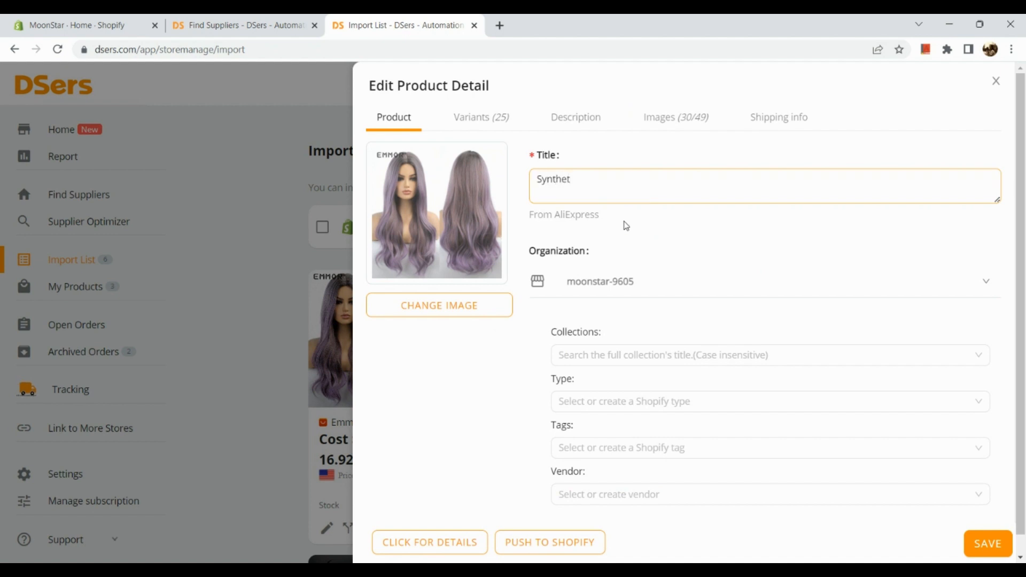
text(ic Wig)
- Assign the Synthetic Wig product to the Home page collection
scroll(713, 214, down, 1)
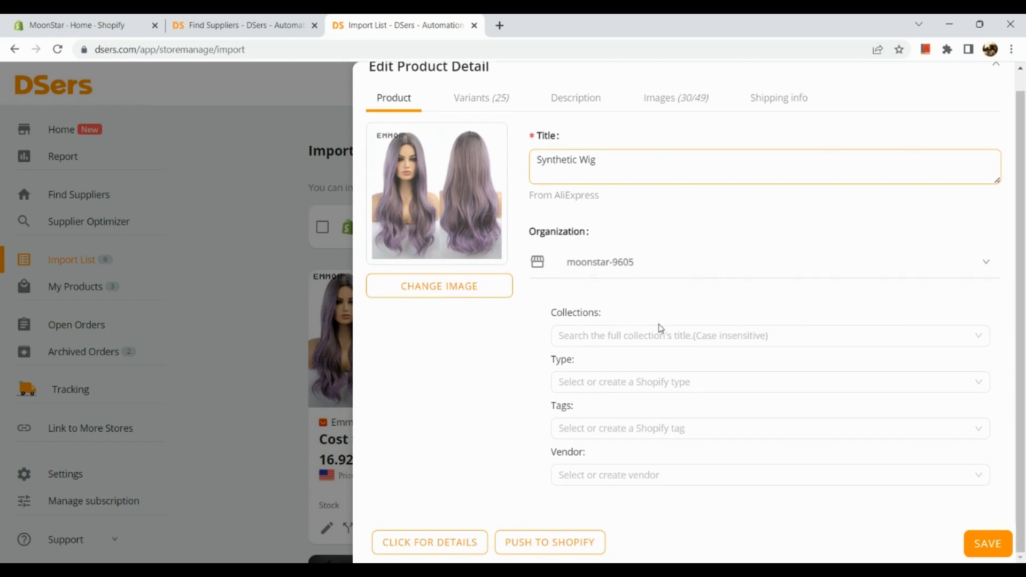
click(632, 335)
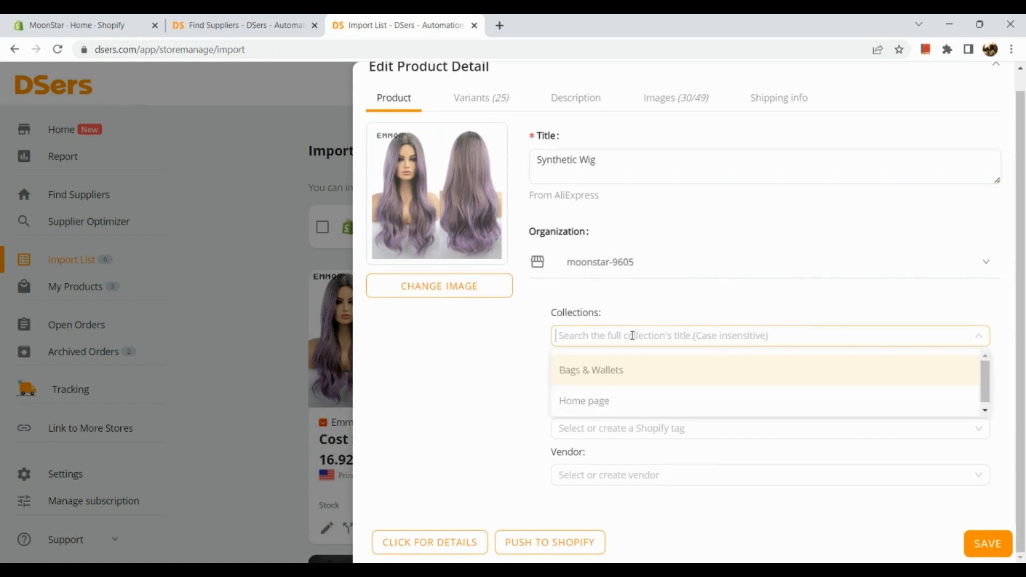
click(499, 338)
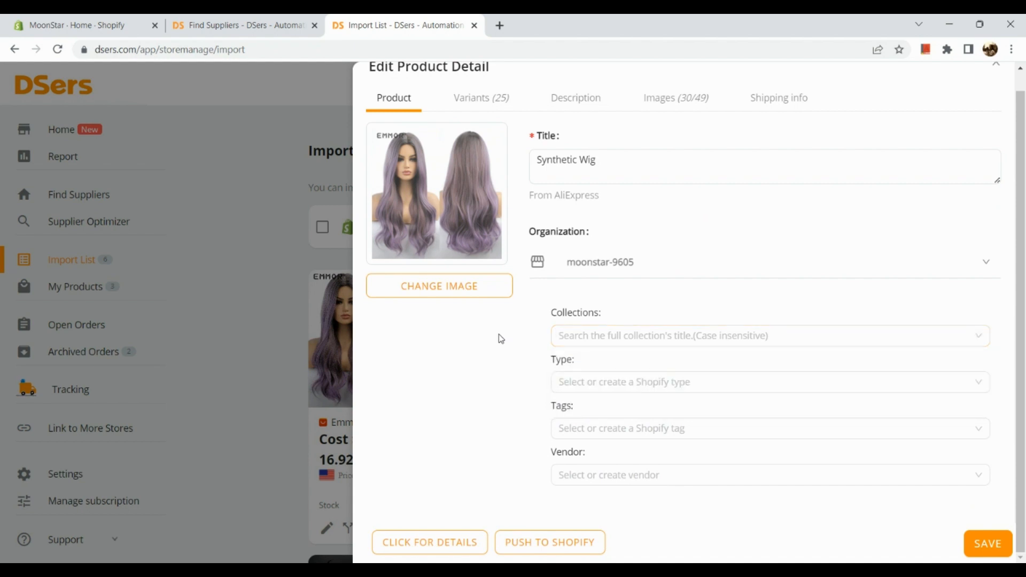
click(597, 344)
click(607, 395)
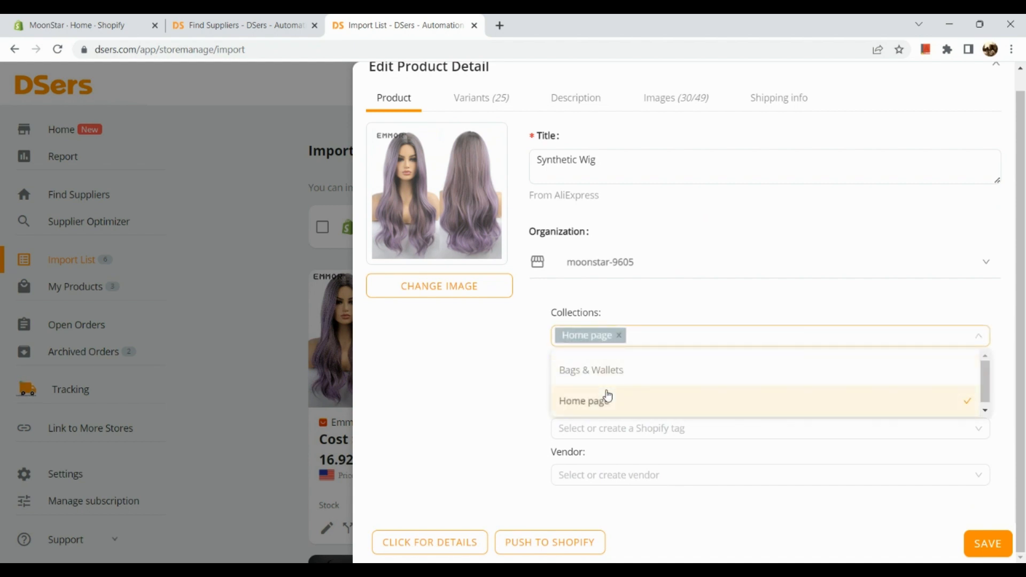
click(474, 387)
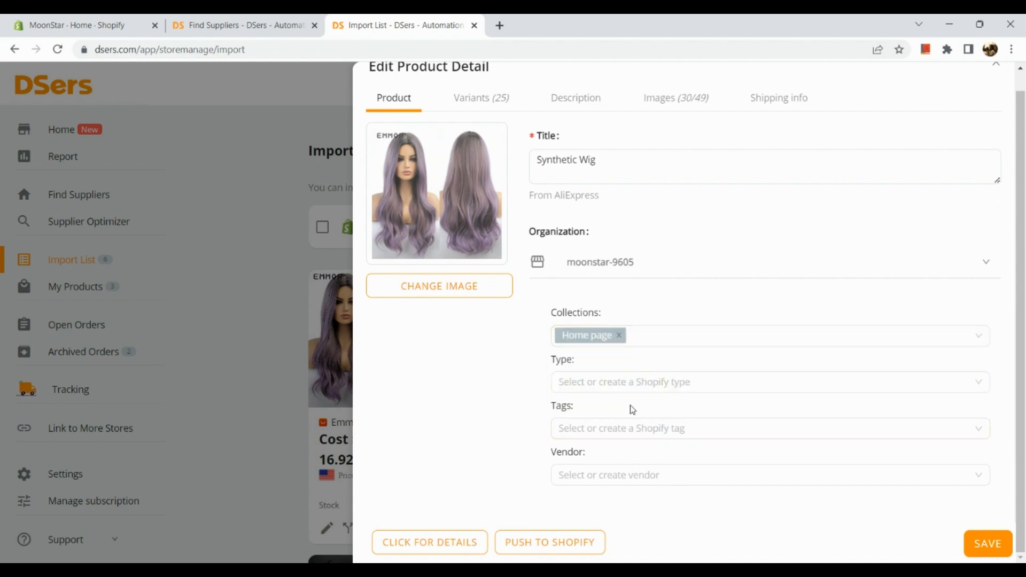
- Check the available Shopify type, tag and vendor choices for the product
click(657, 377)
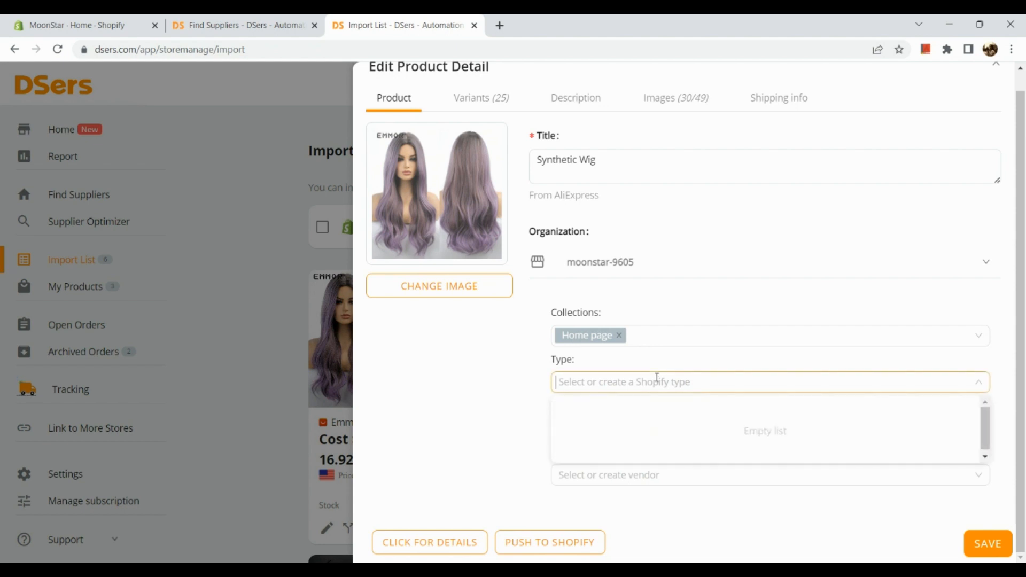
click(530, 374)
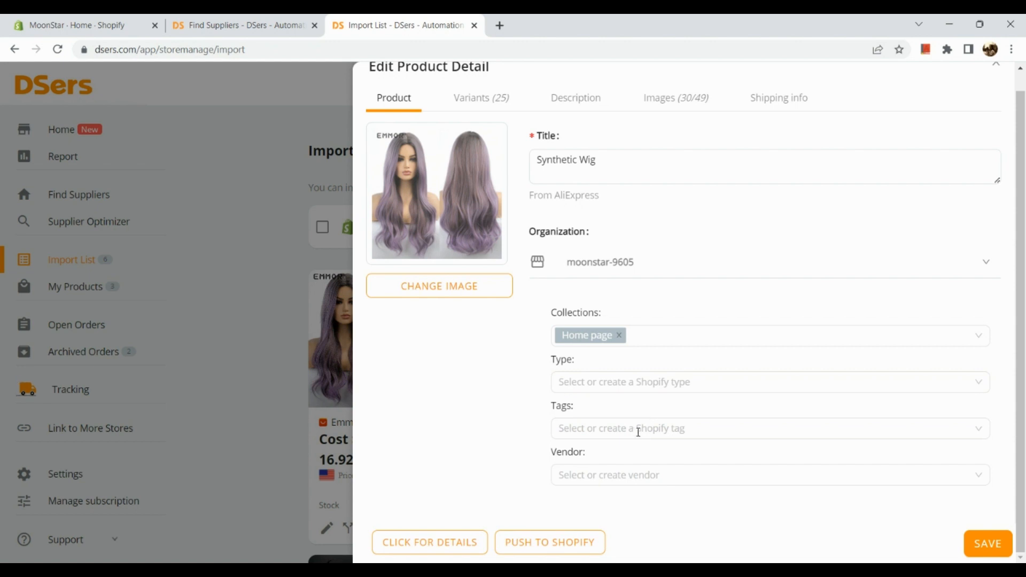
click(636, 429)
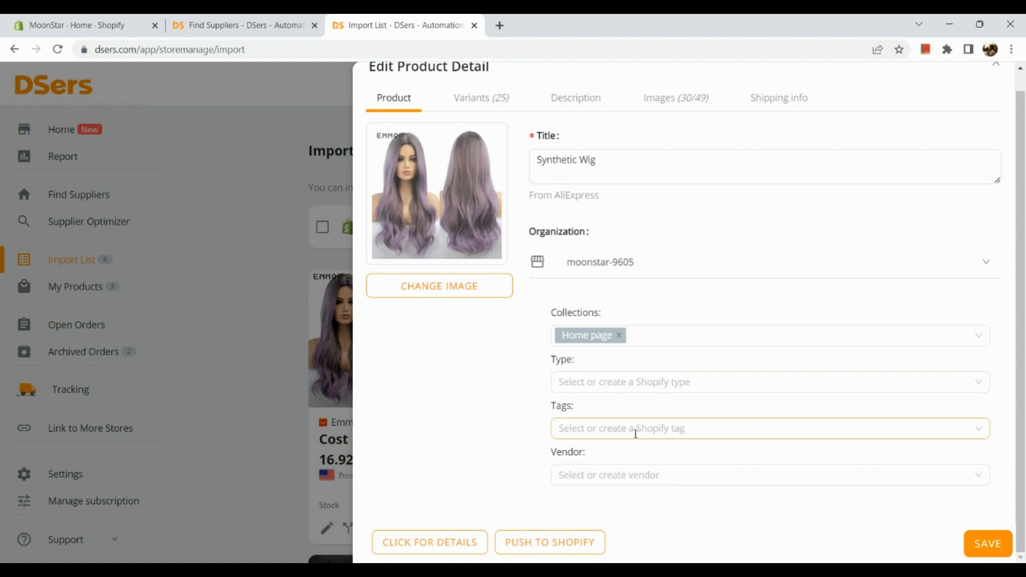
click(628, 475)
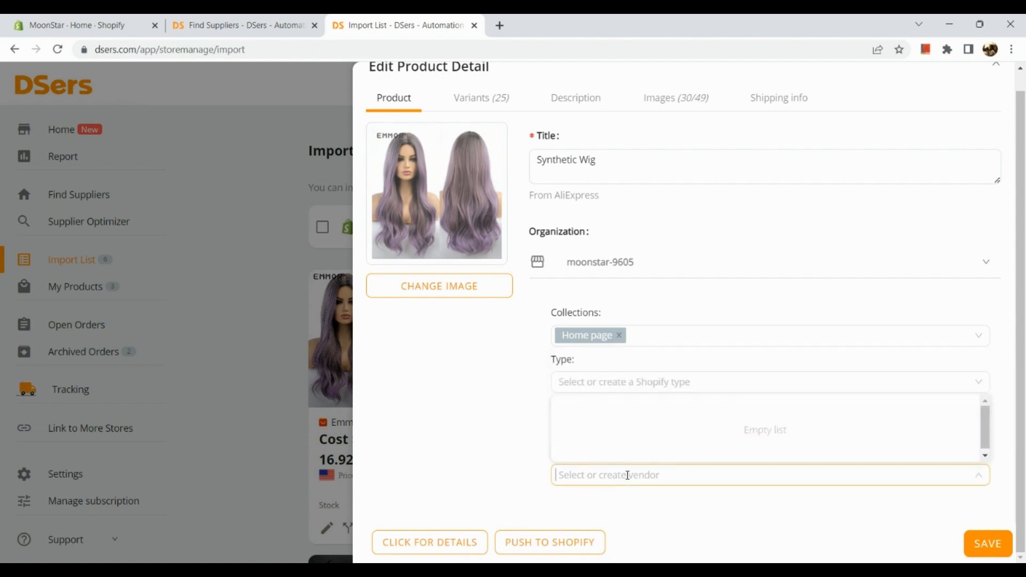
- In the product's variants, select SKUs 14:2016718 (EM179), 14:2000029 (EM803), 14:10#EM1 (EM179) and 14:2006609 (EM345)
click(479, 104)
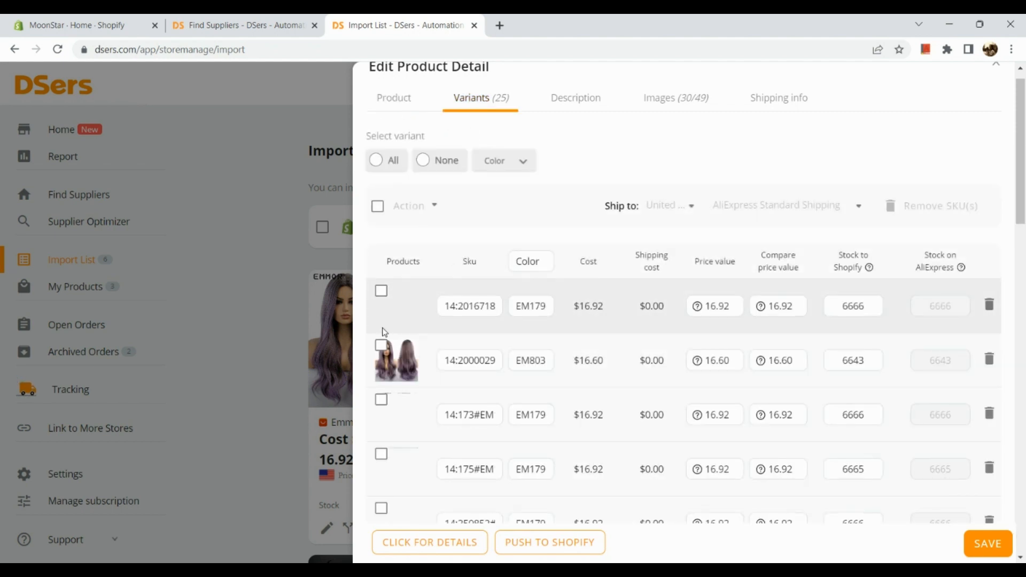
scroll(382, 319, down, 2)
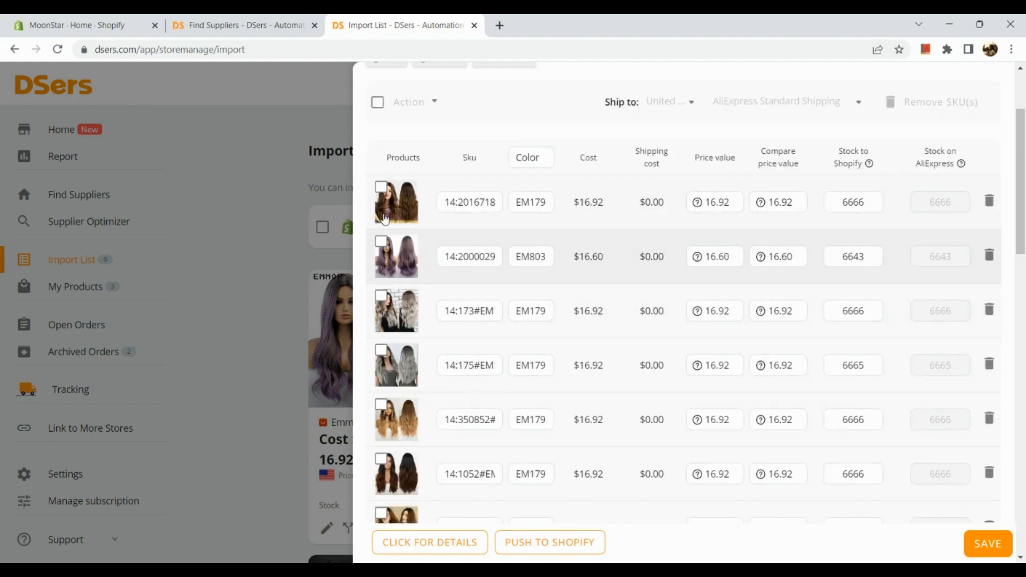
click(383, 187)
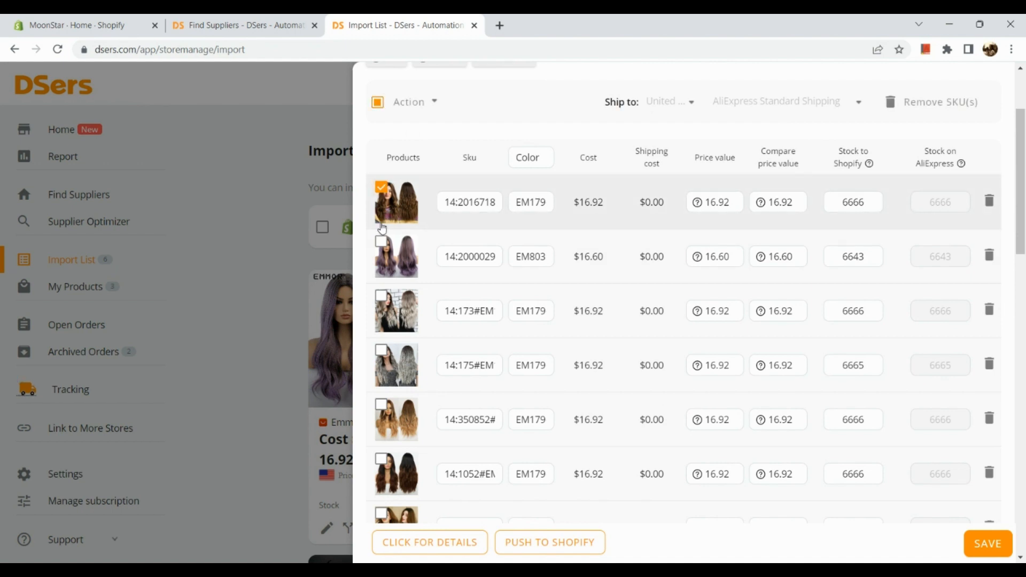
click(381, 246)
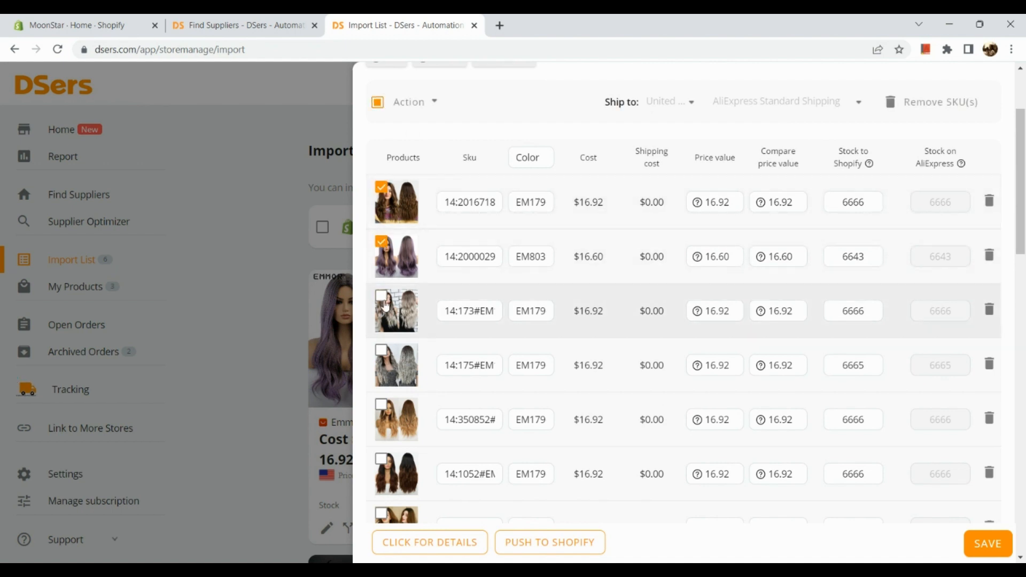
scroll(395, 406, down, 5)
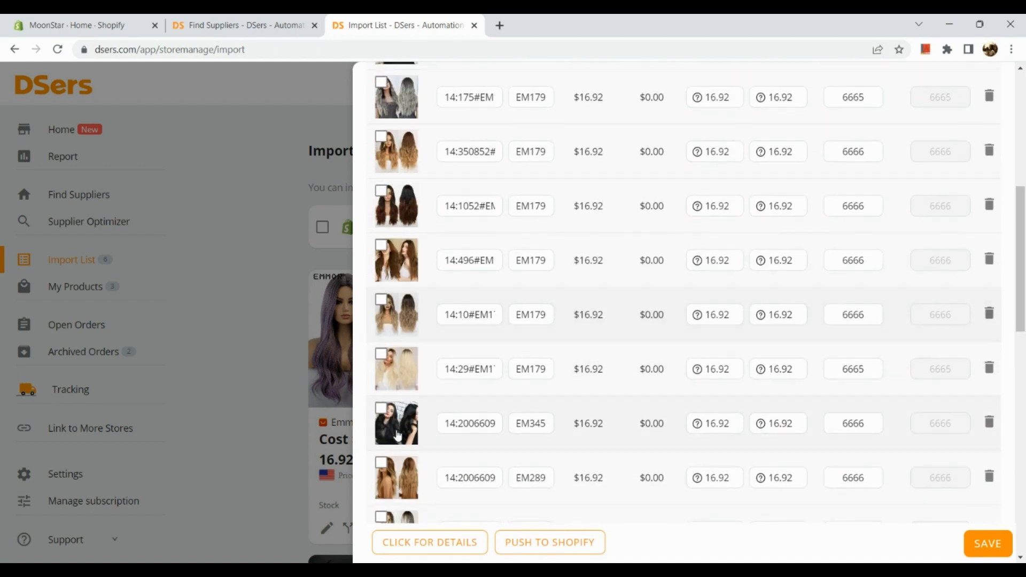
click(381, 300)
click(382, 408)
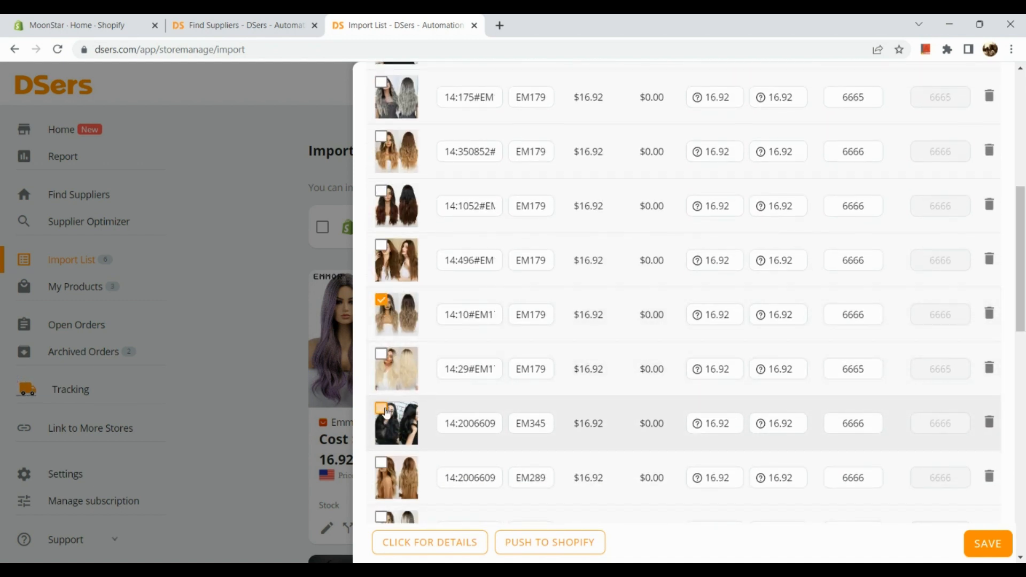
- Add the variant with SKU 14:2006612 (EM314) to the Synthetic Wig's selected variants
scroll(386, 413, down, 3)
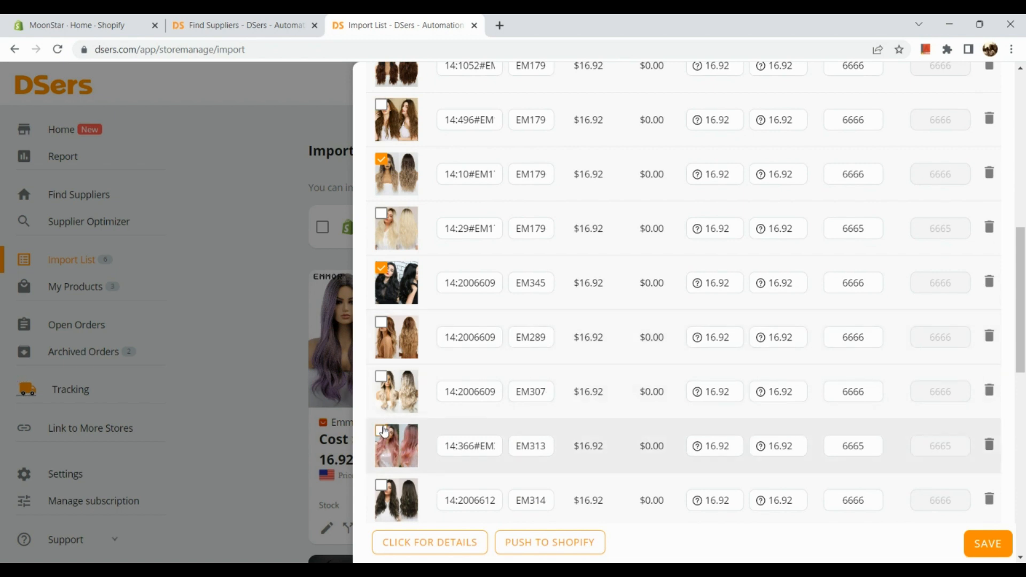
click(381, 488)
scroll(517, 371, up, 10)
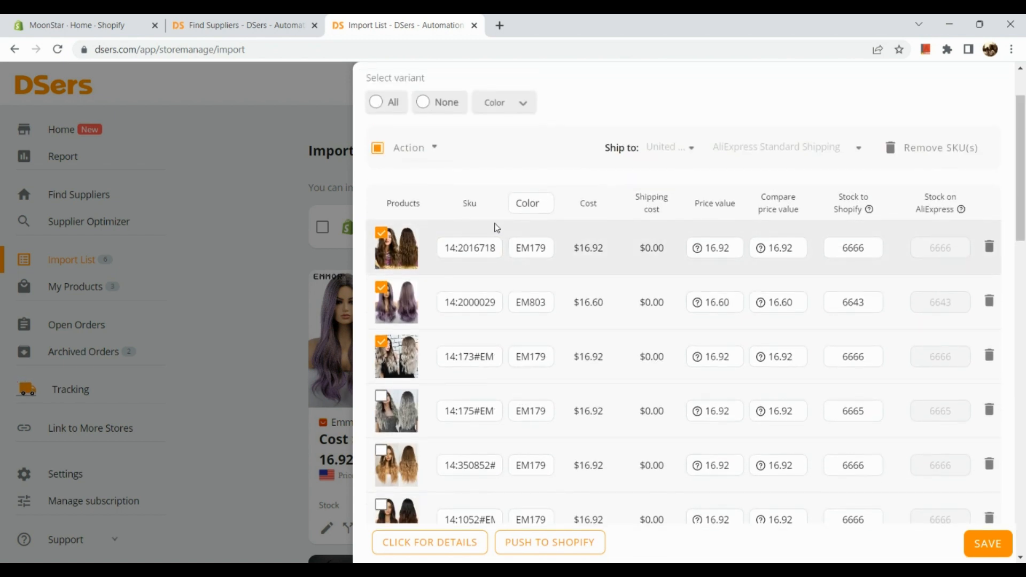
- Review the variants' price, Shopify stock and AliExpress stock values, and read the specifications in the product's description
click(719, 246)
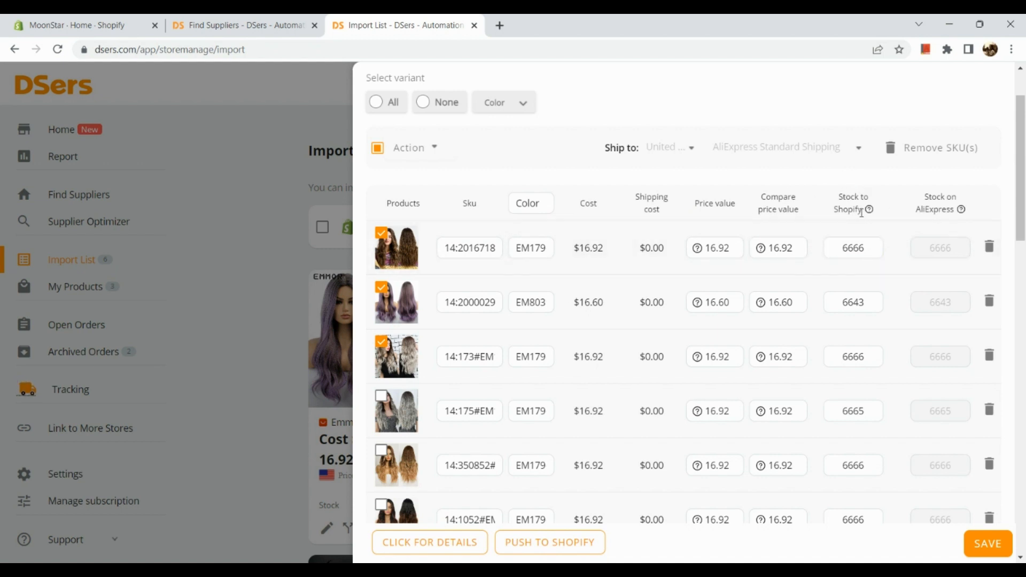
scroll(861, 212, down, 2)
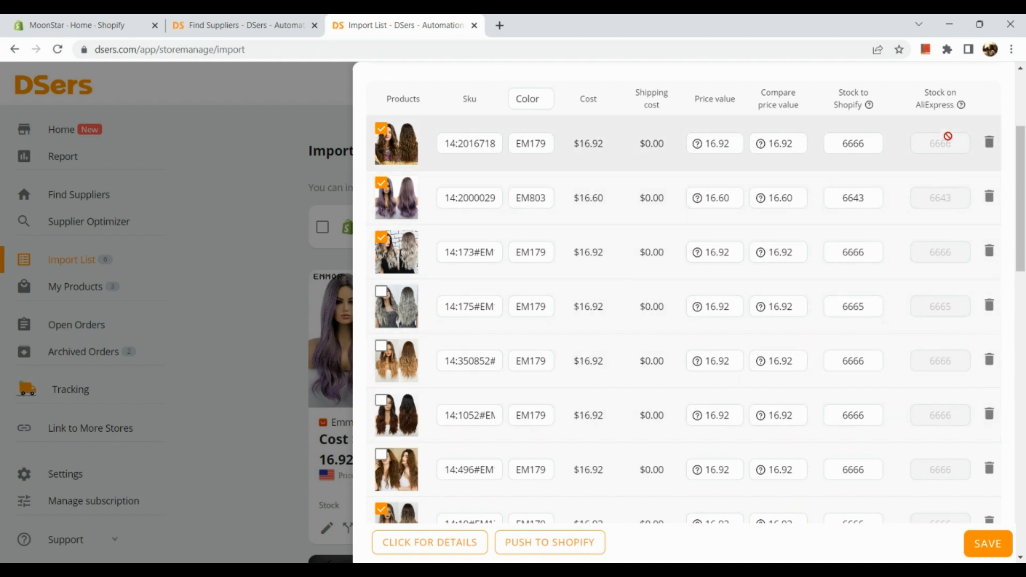
scroll(935, 480, down, 4)
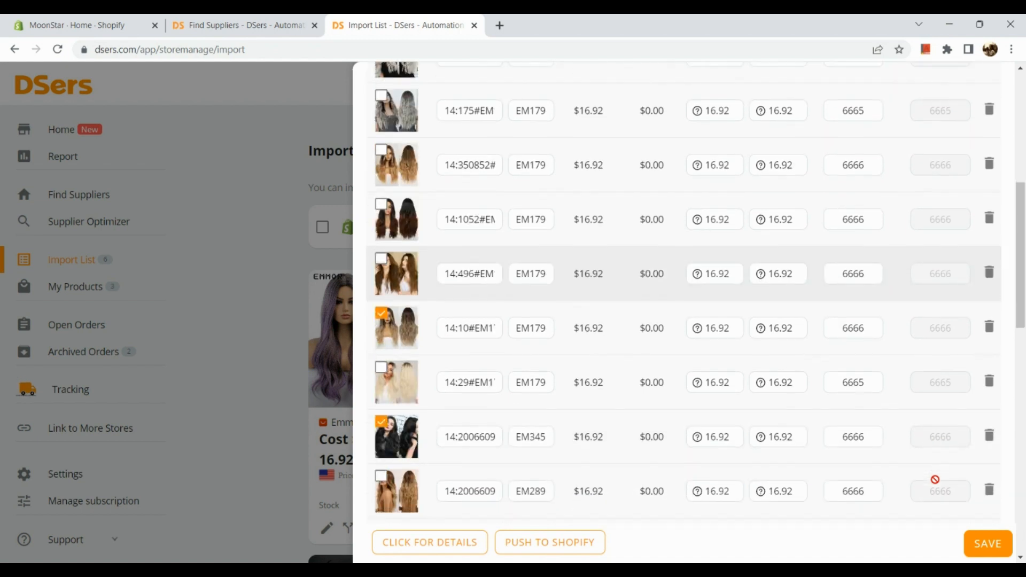
click(986, 544)
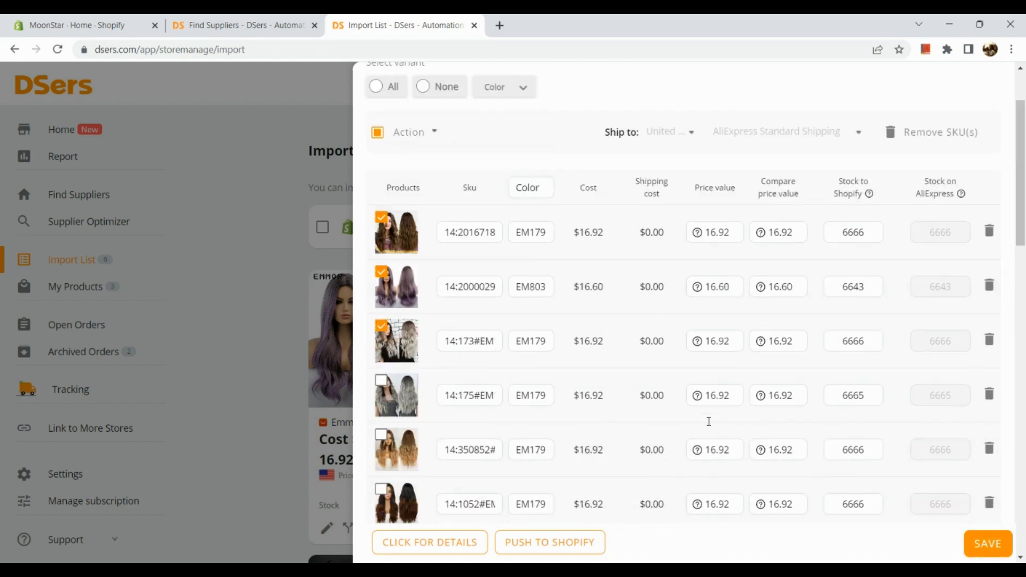
scroll(709, 422, up, 2)
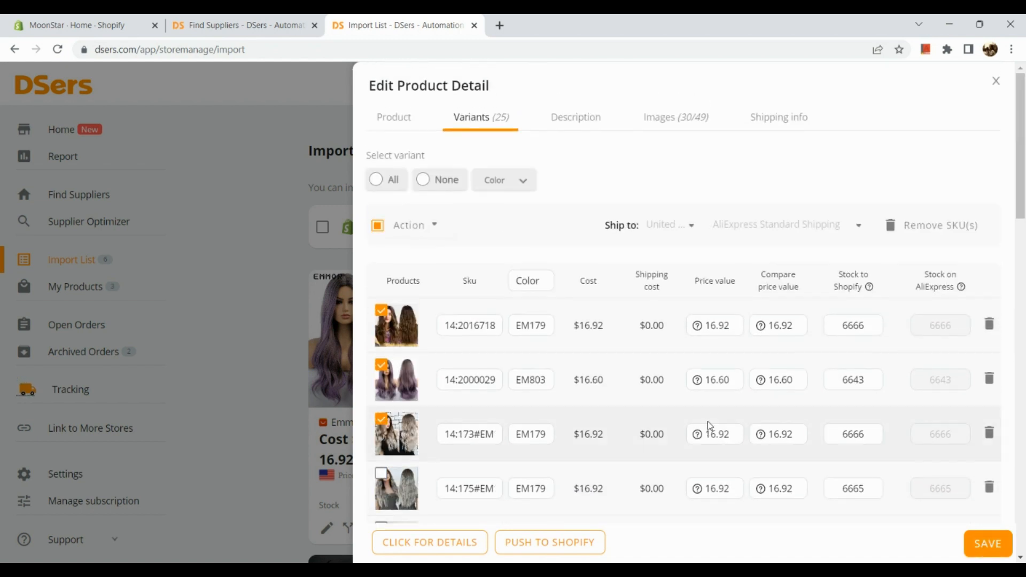
click(594, 119)
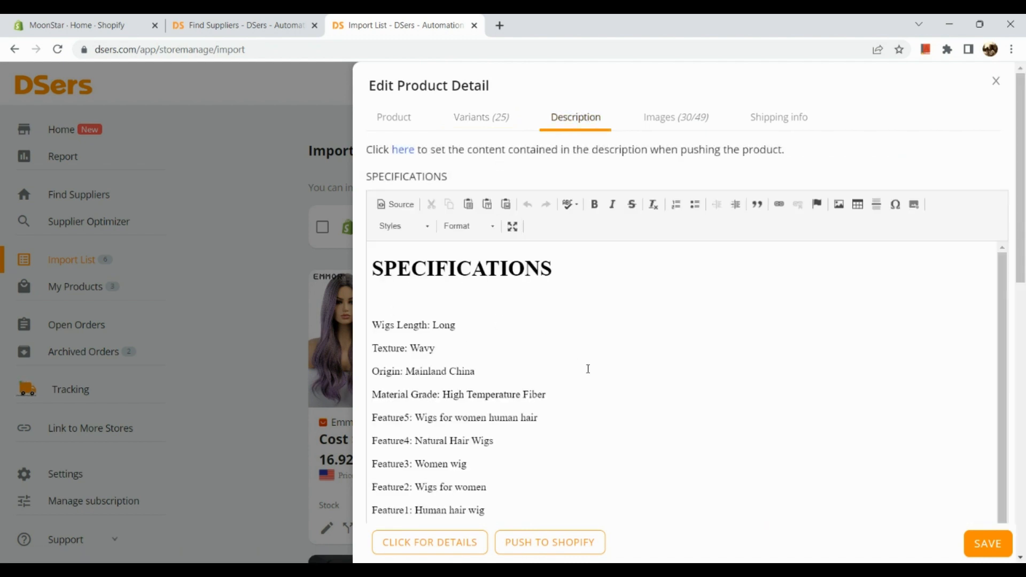
scroll(594, 468, down, 1)
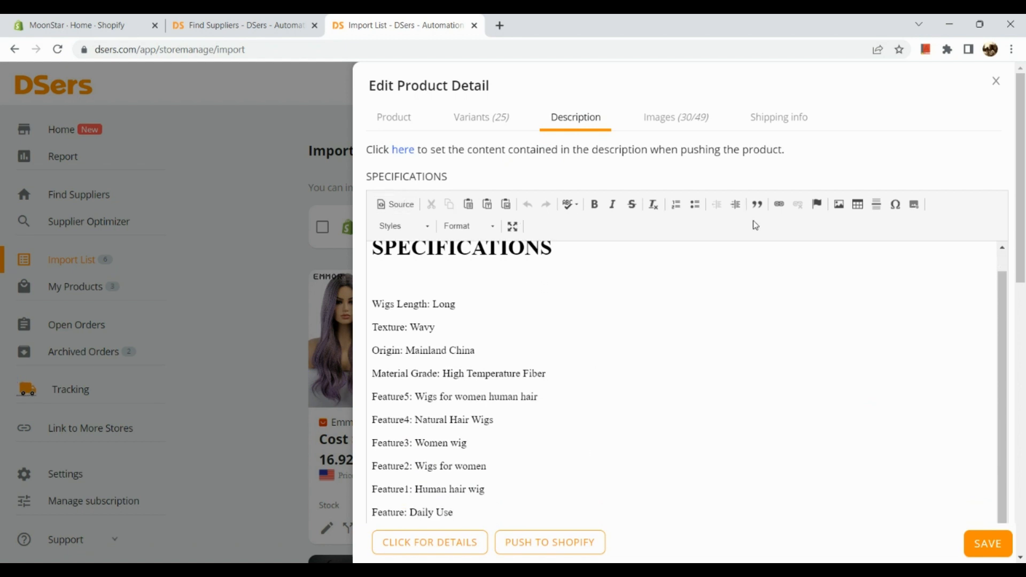
- In the product's images, deselect the six variant pictures in the two rows directly below the silver ombre wig against the brick wall
click(682, 124)
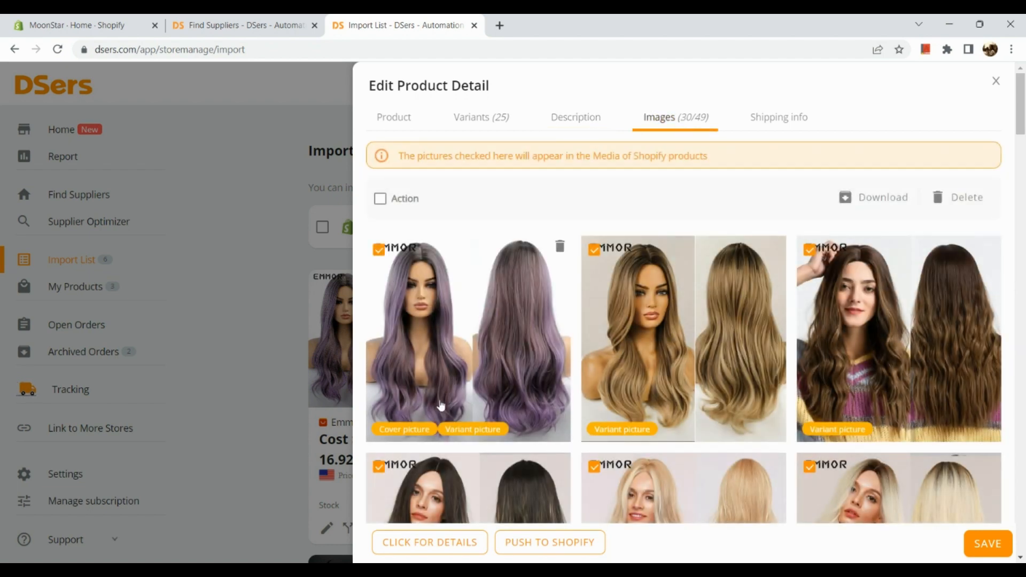
scroll(441, 391, down, 15)
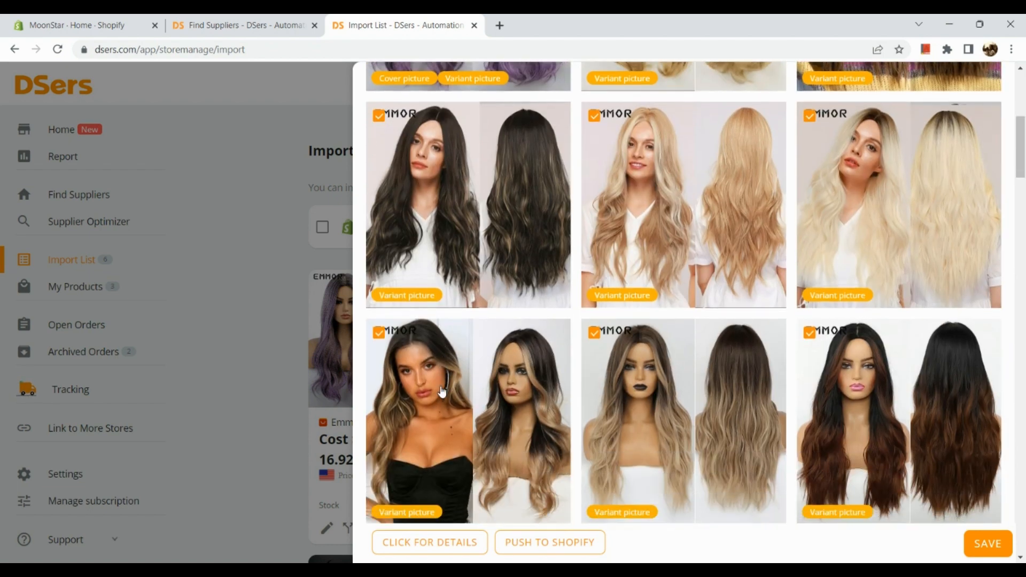
scroll(441, 392, down, 2)
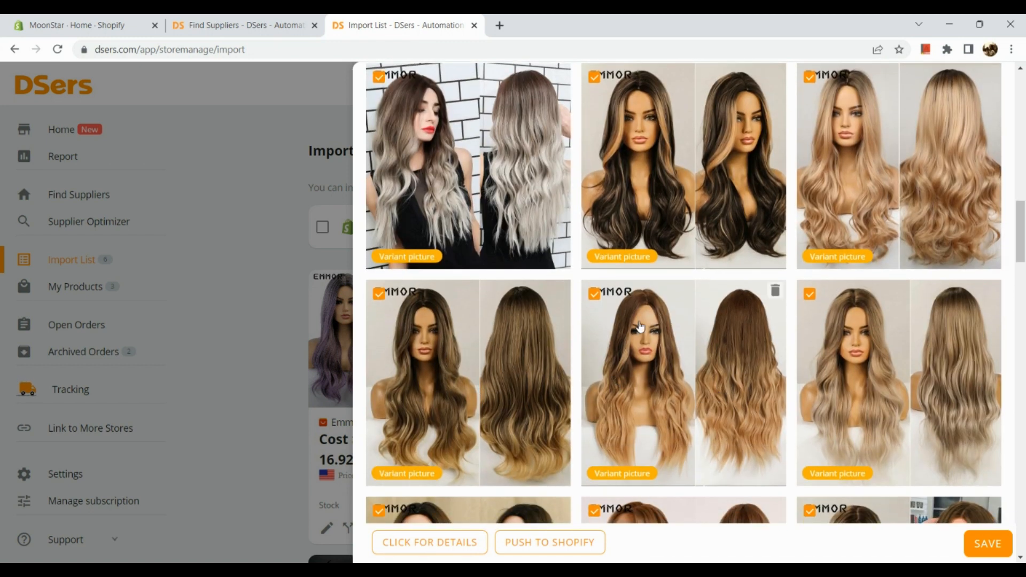
click(597, 296)
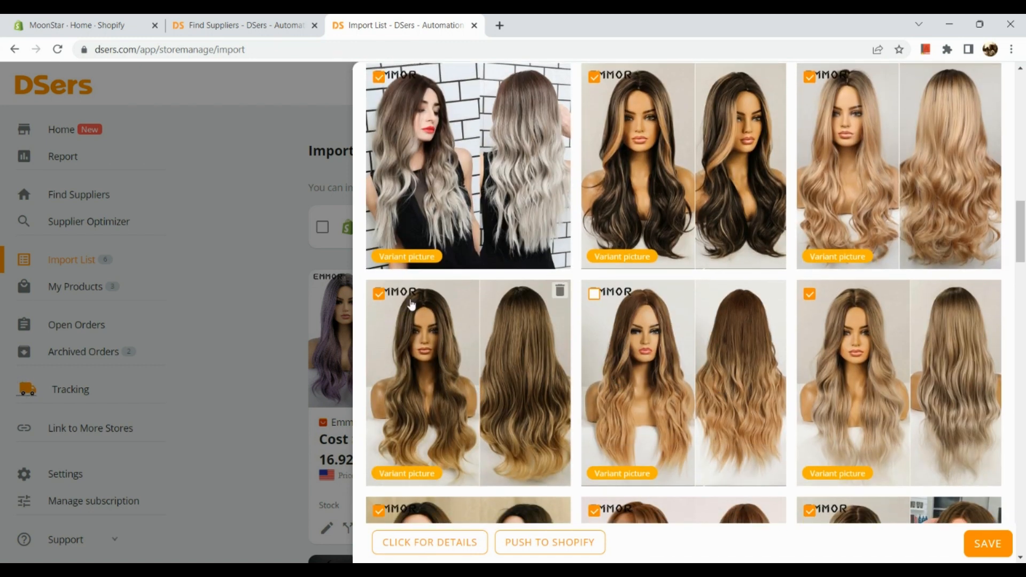
click(379, 295)
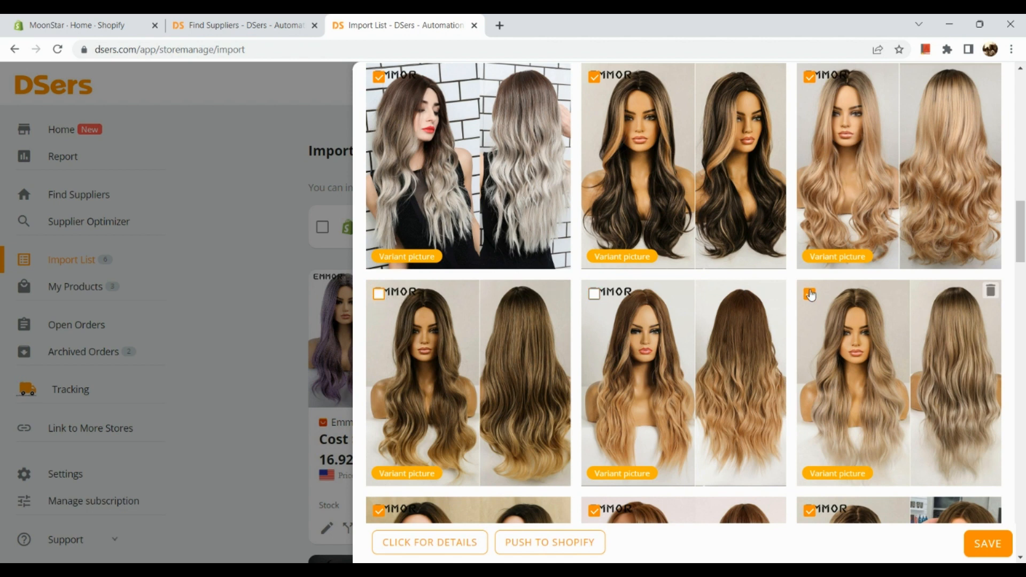
scroll(809, 294, down, 1)
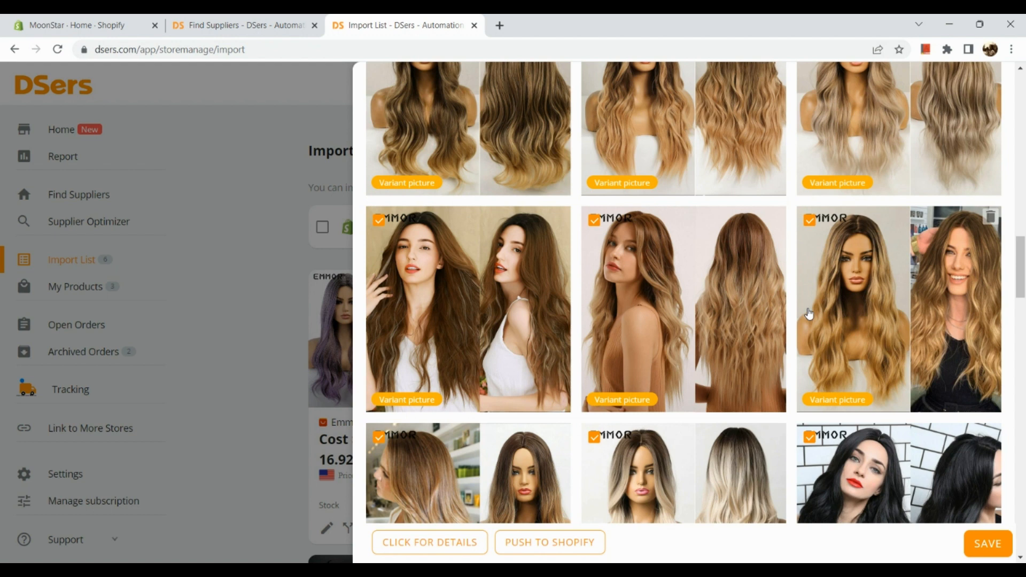
click(810, 221)
click(593, 221)
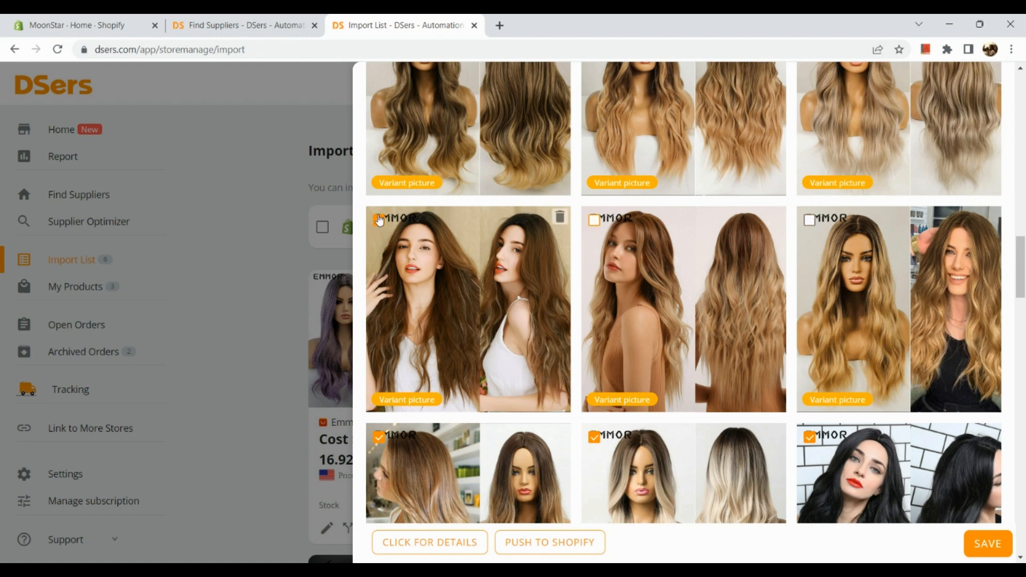
click(379, 220)
scroll(616, 247, up, 10)
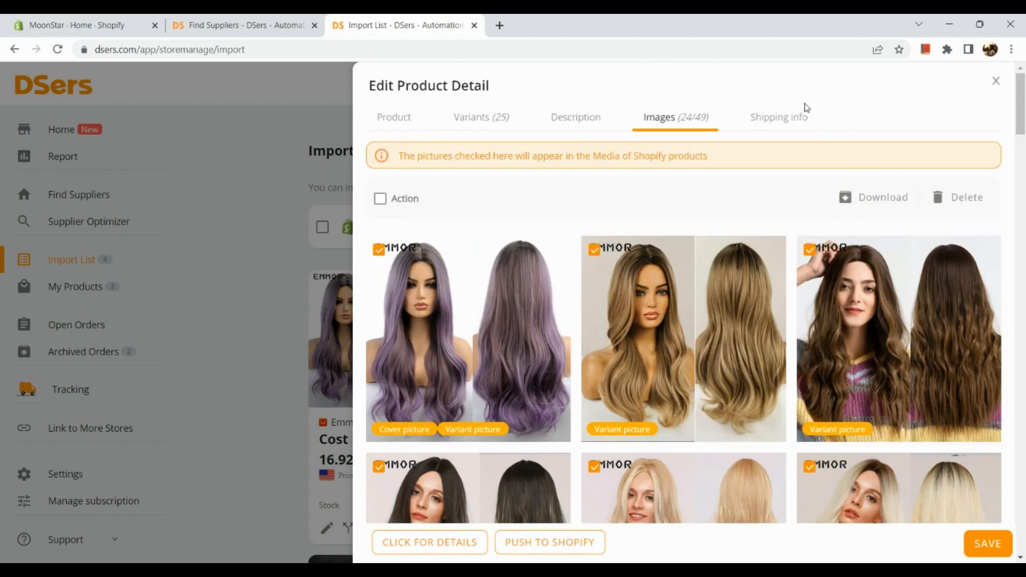
- Look up the product's shipping options to the Philippines and save the product edits
click(783, 119)
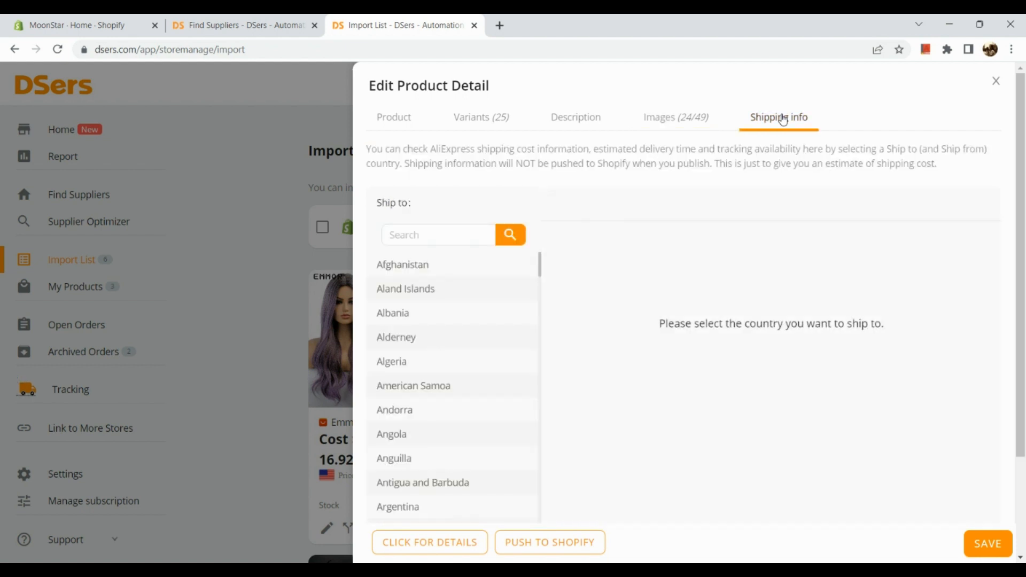
click(473, 233)
text(philipp)
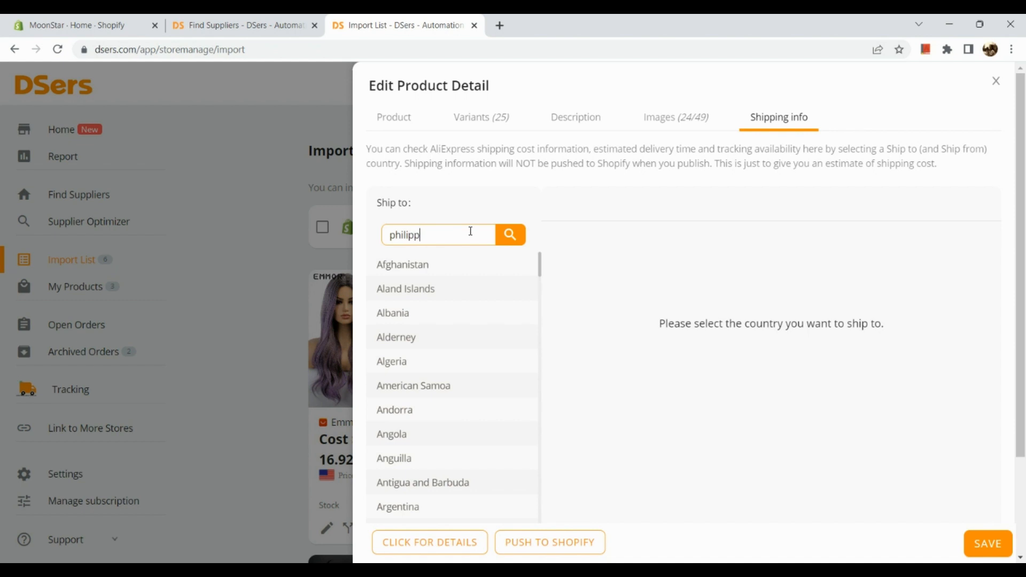
text(om)
text(nes)
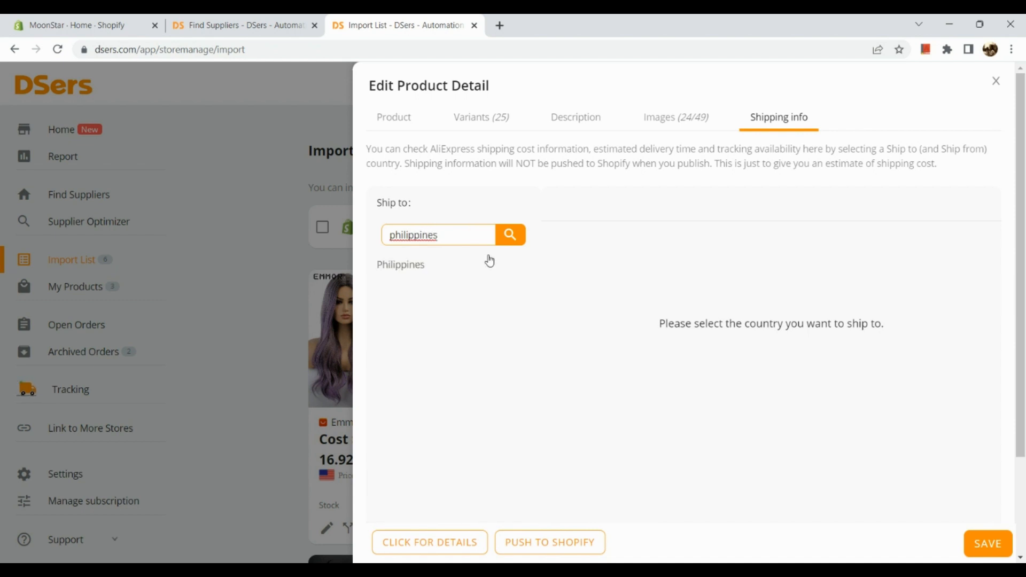
click(488, 262)
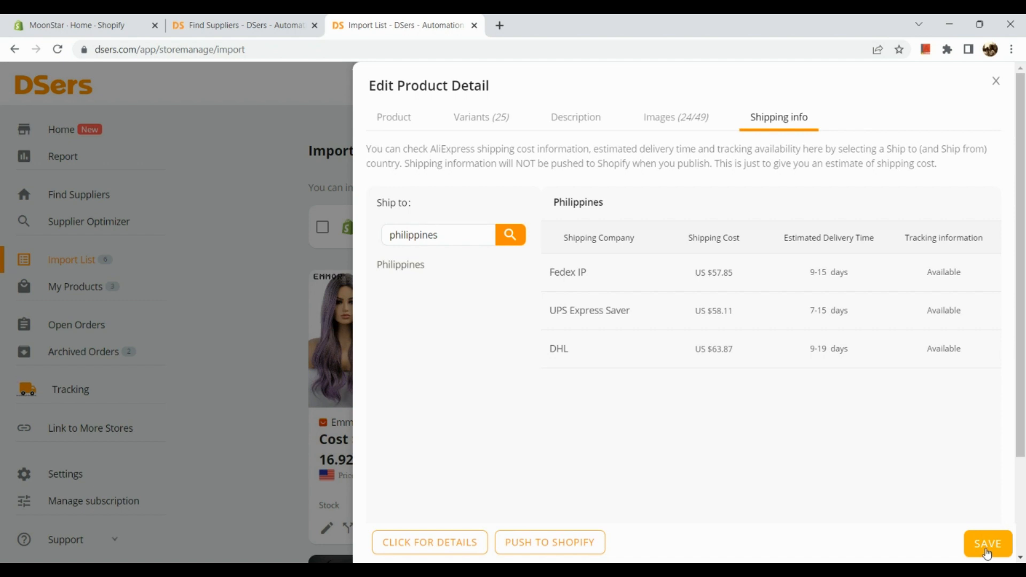
click(987, 555)
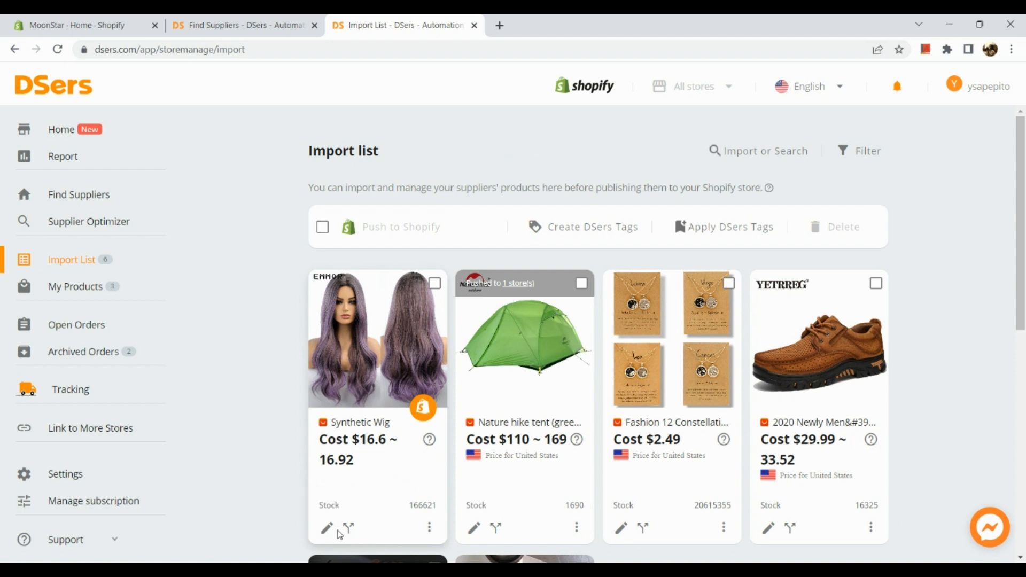
- Push the Synthetic Wig to the moonstar-9605 Shopify store with Continue selling when out of stock and Also publish to Online Store enabled
click(423, 409)
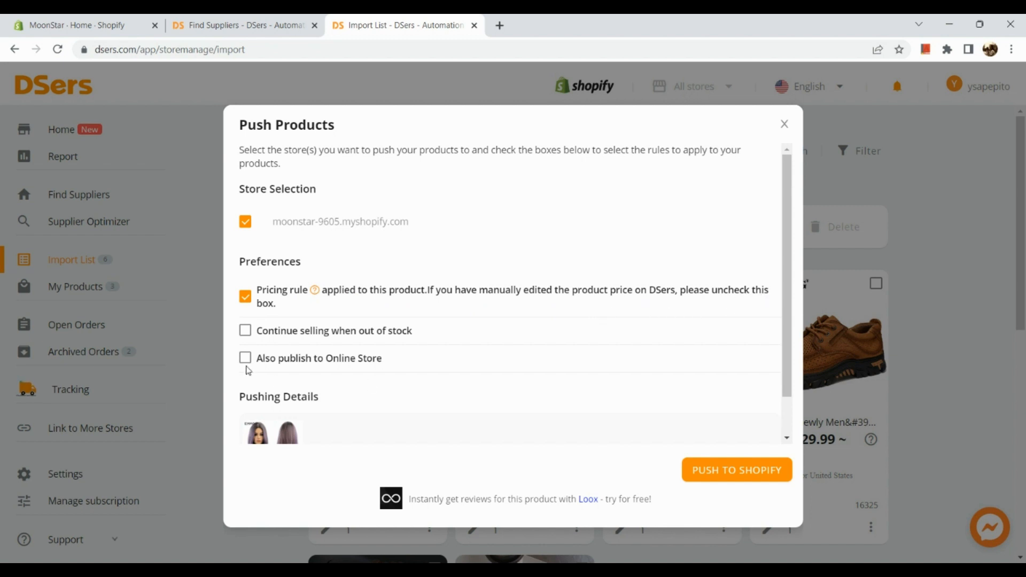
scroll(278, 335, down, 1)
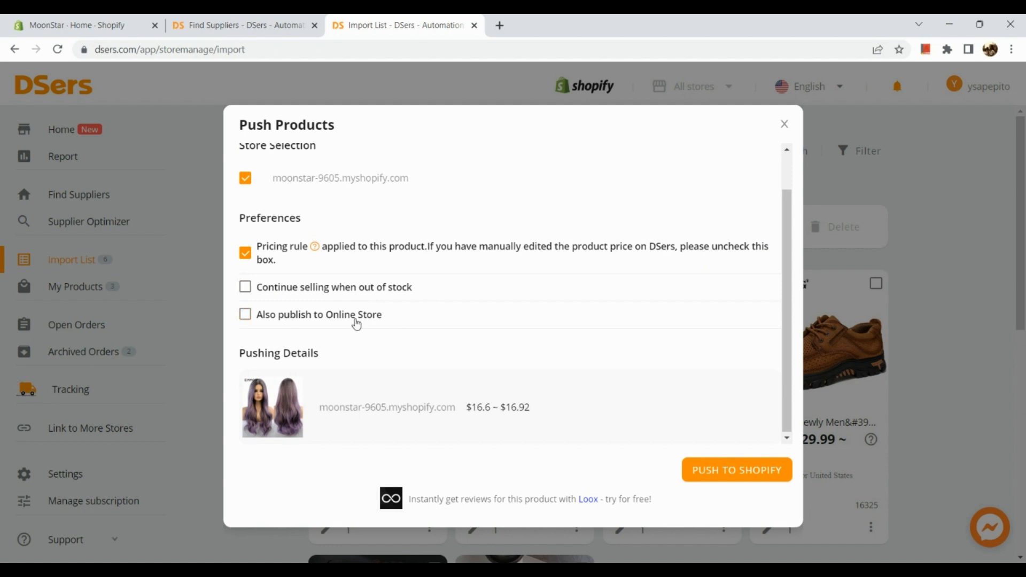
click(252, 293)
click(752, 470)
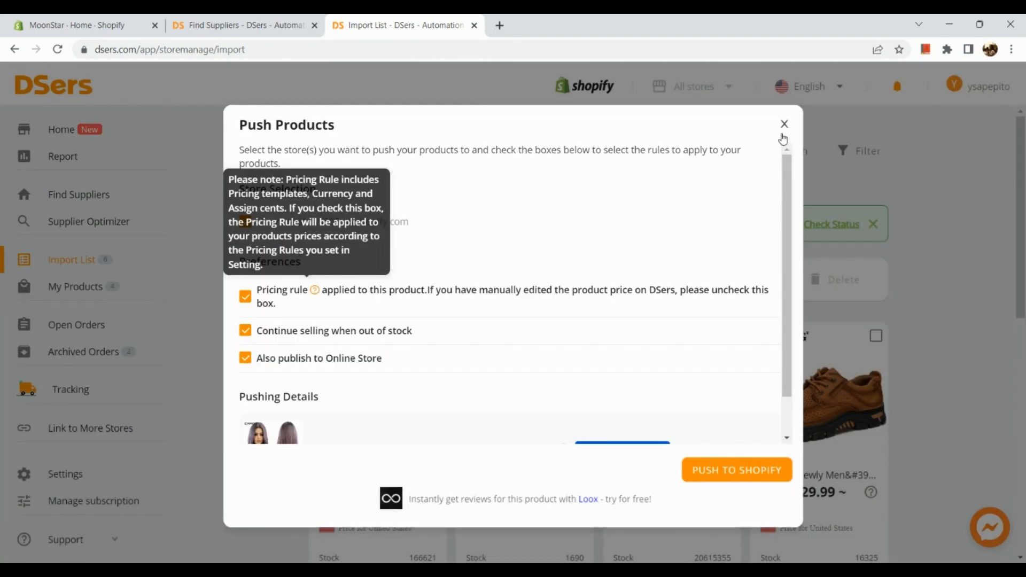
click(782, 124)
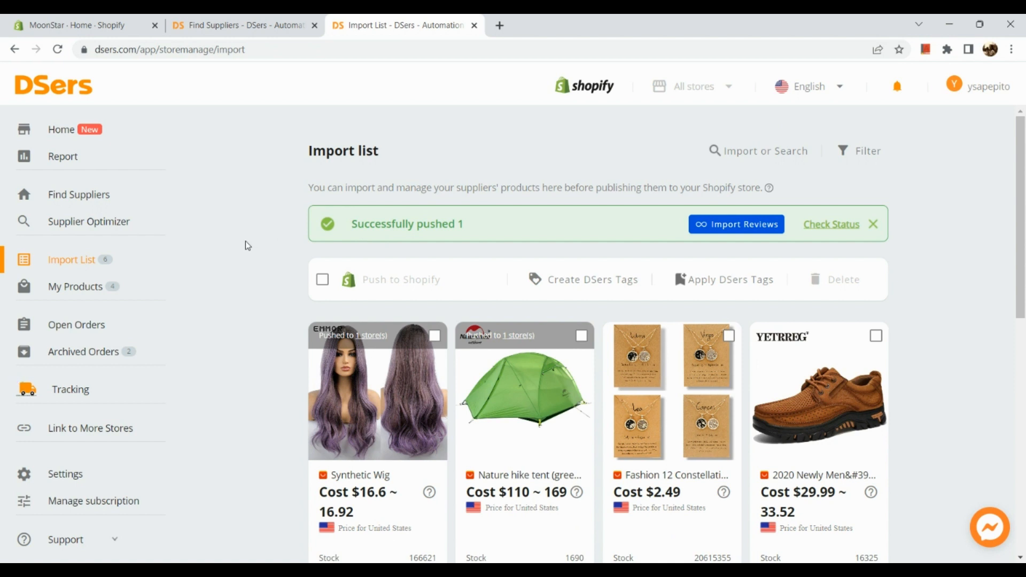
- Check the product details of the pushed Synthetic Wig in My Products
click(80, 288)
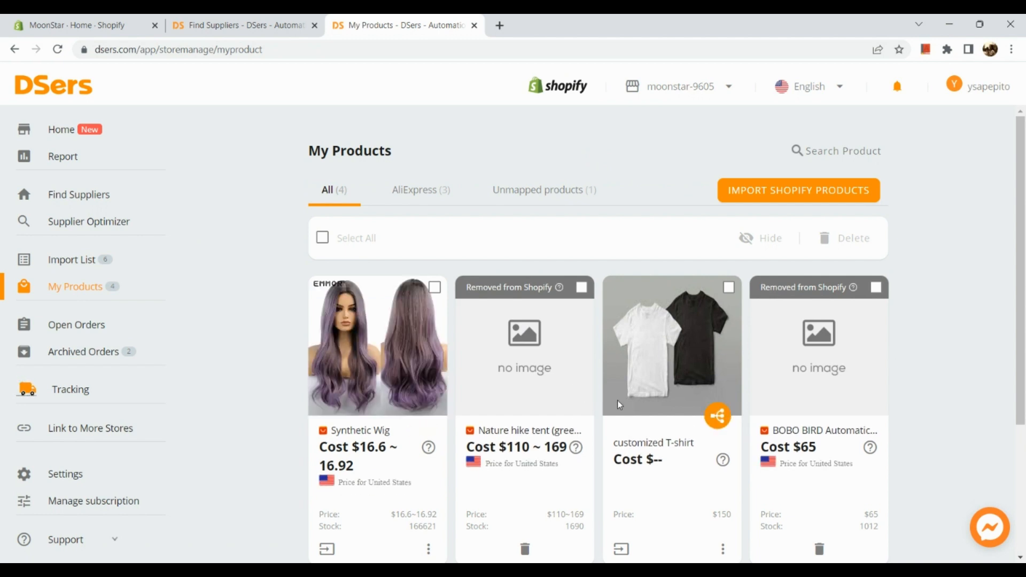
scroll(618, 405, down, 3)
scroll(619, 405, up, 3)
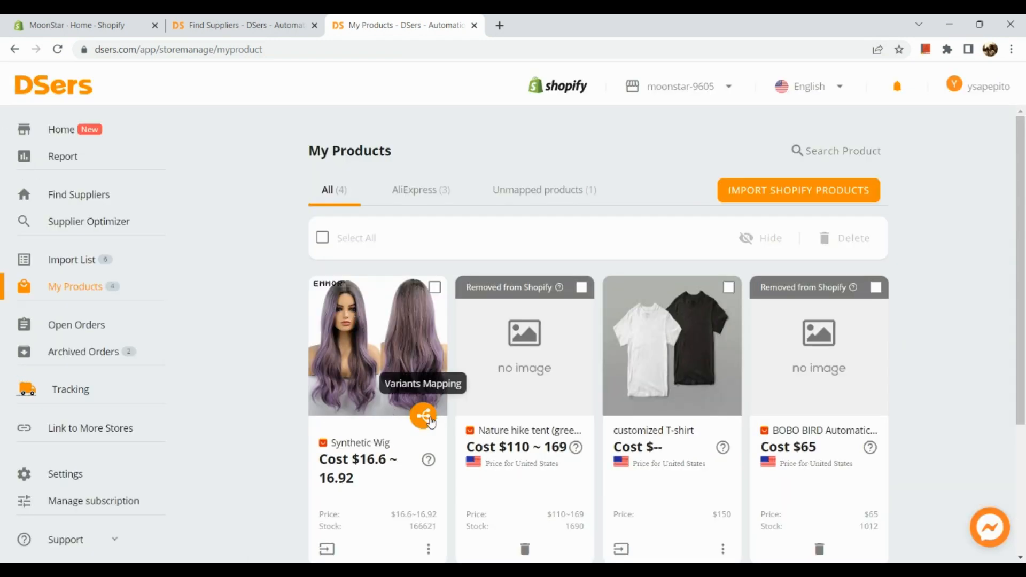
scroll(430, 423, down, 3)
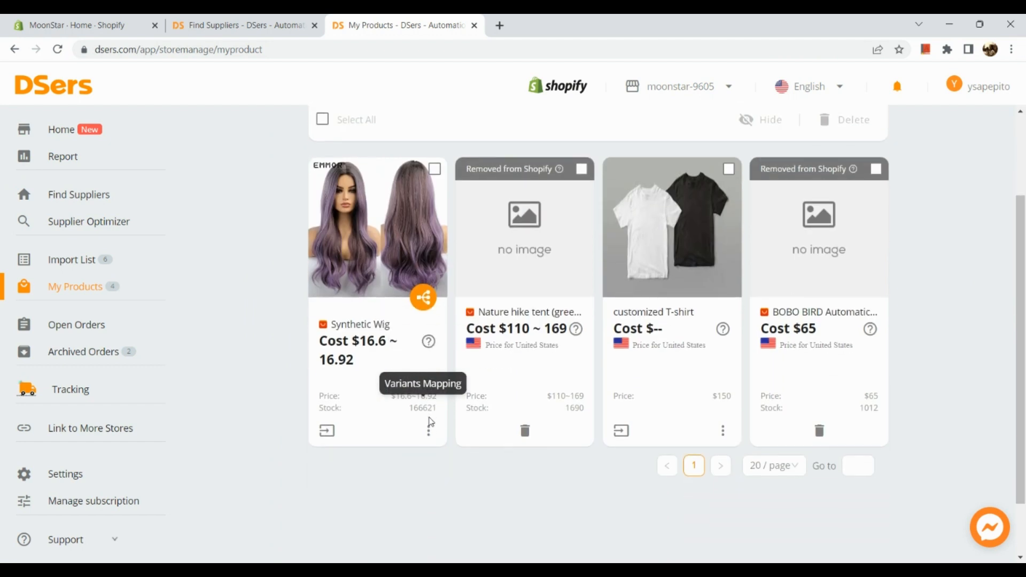
click(430, 430)
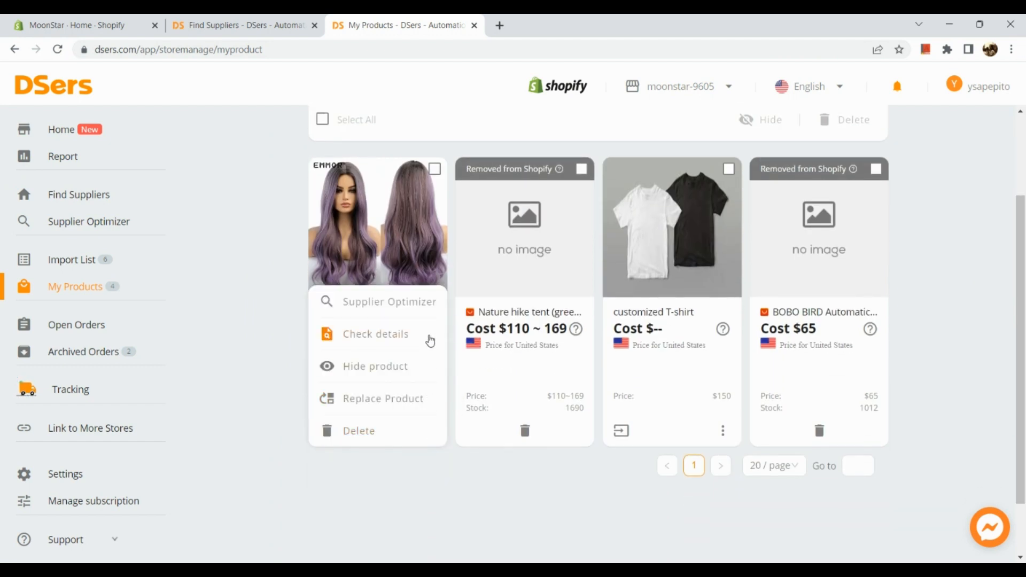
click(429, 338)
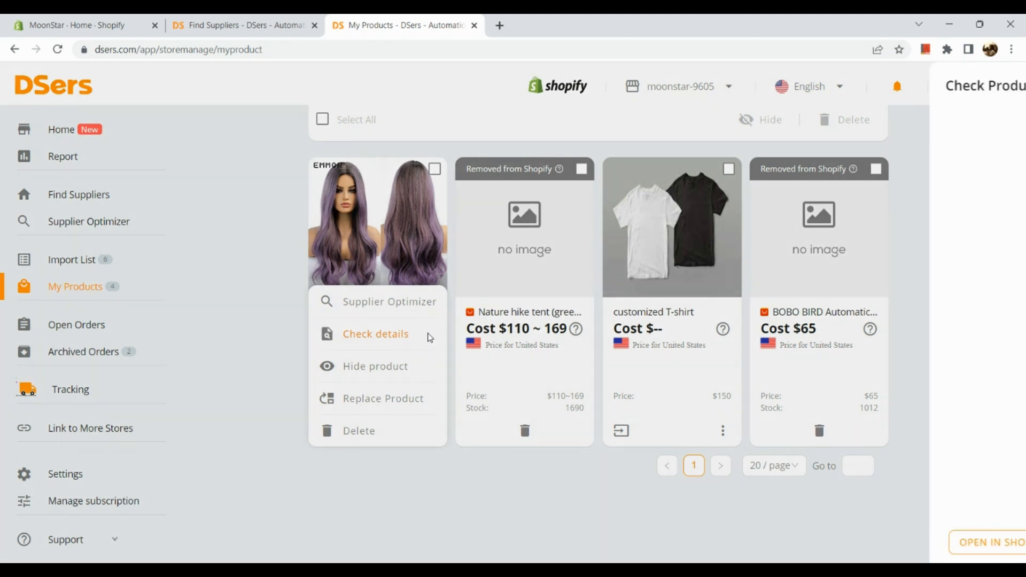
scroll(430, 338, down, 1)
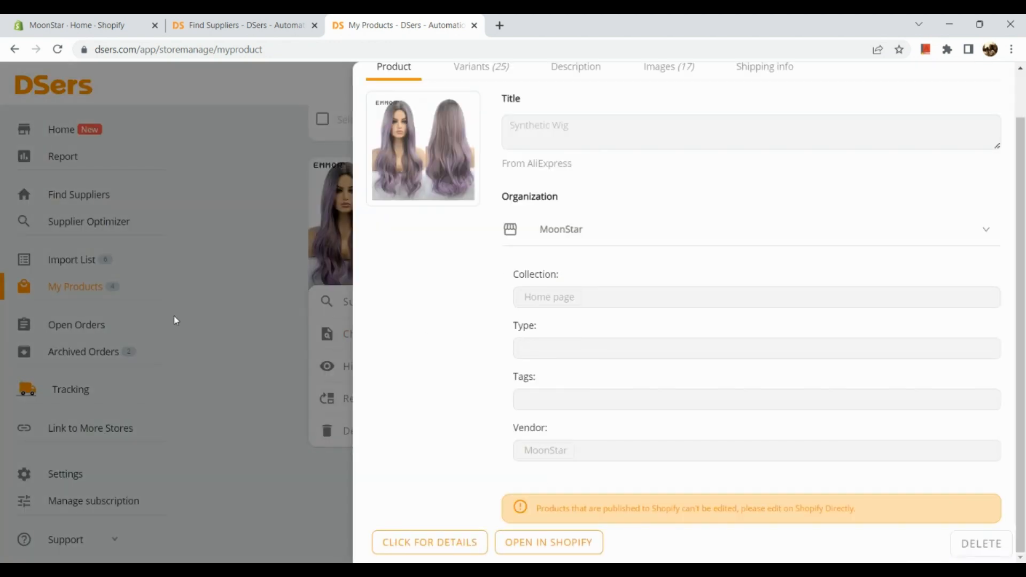
click(155, 319)
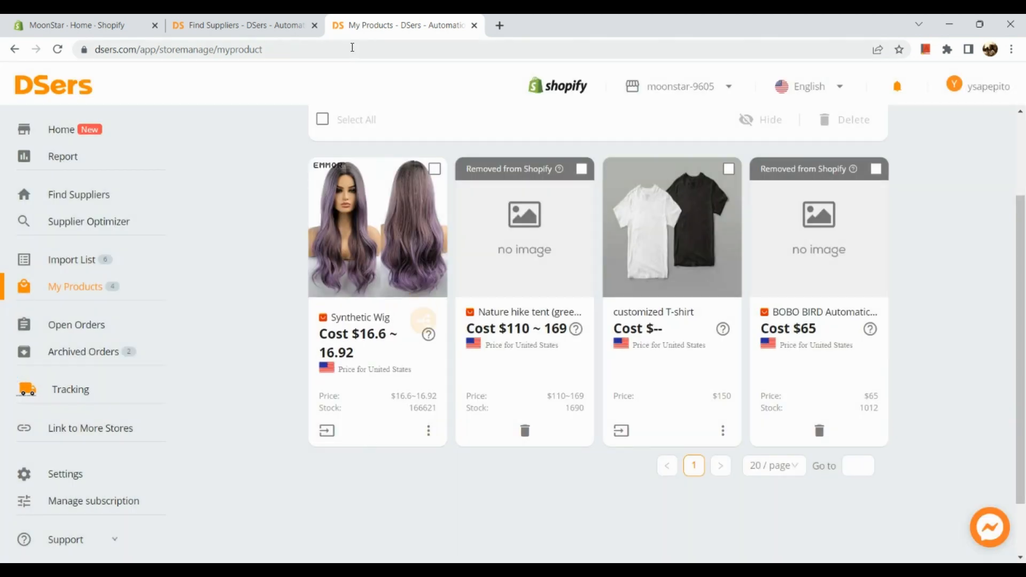
- Switch to the MoonStar Shopify admin, dismiss the app suggestions and open the store's product list
click(81, 19)
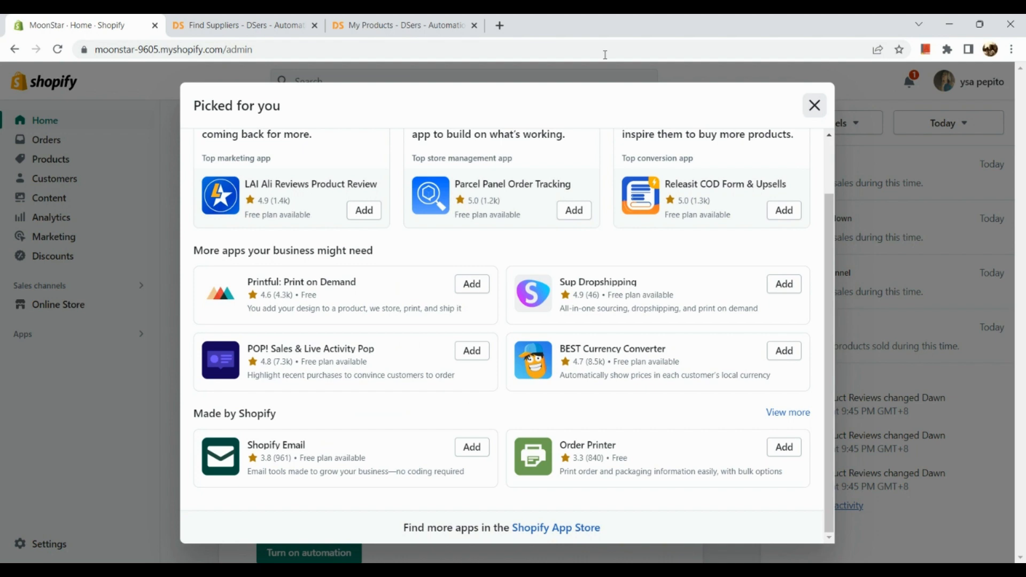
click(814, 105)
click(41, 165)
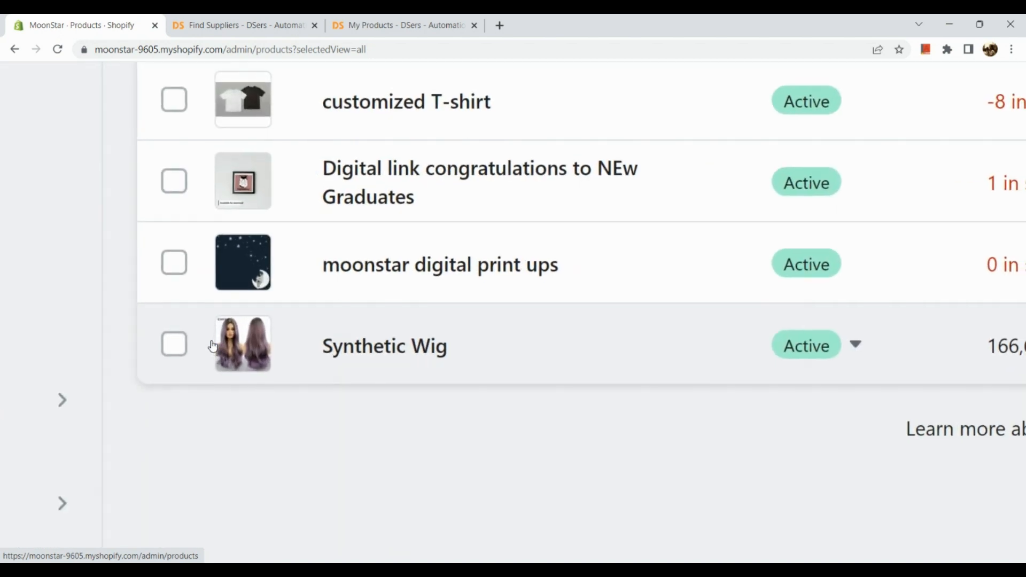
- Open the Synthetic Wig in the product list and review its description, media, variants and publishing management options
click(277, 344)
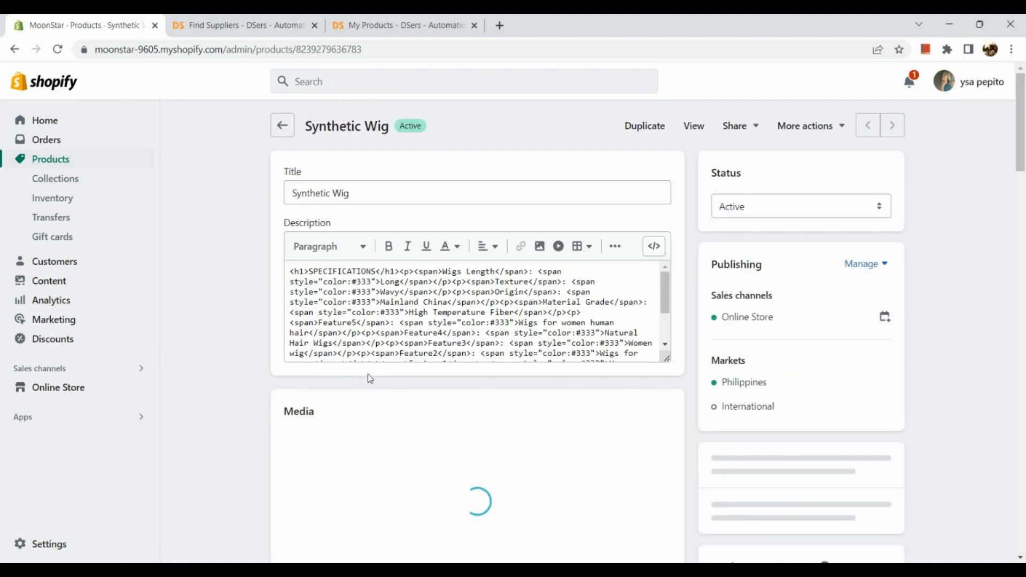
scroll(403, 455, down, 15)
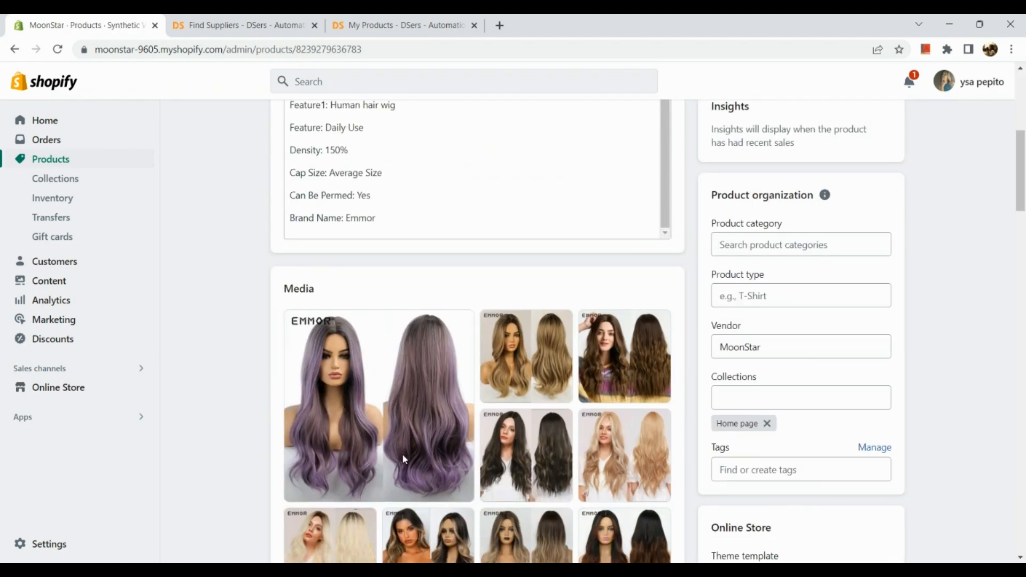
scroll(405, 460, down, 9)
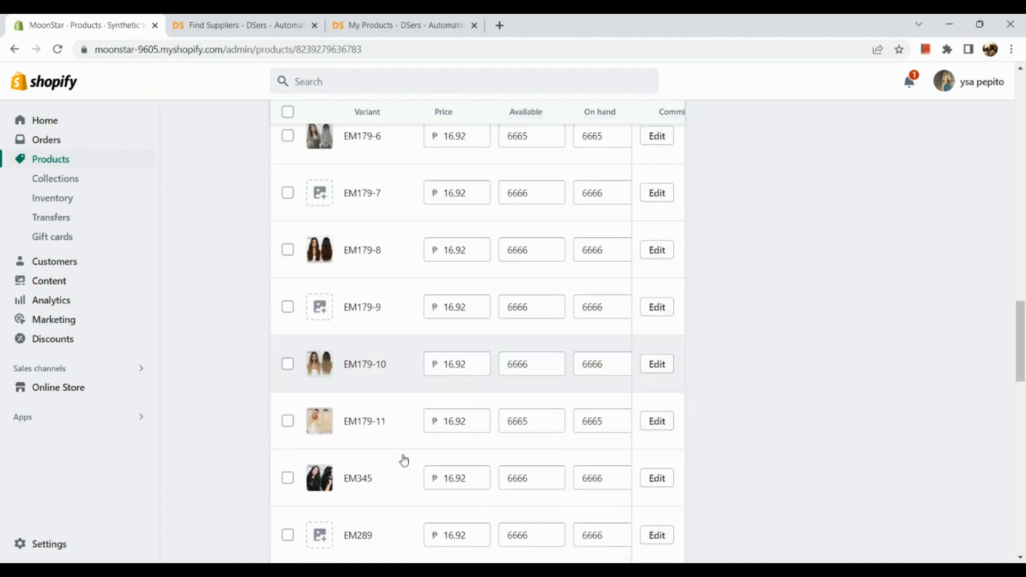
scroll(508, 323, down, 15)
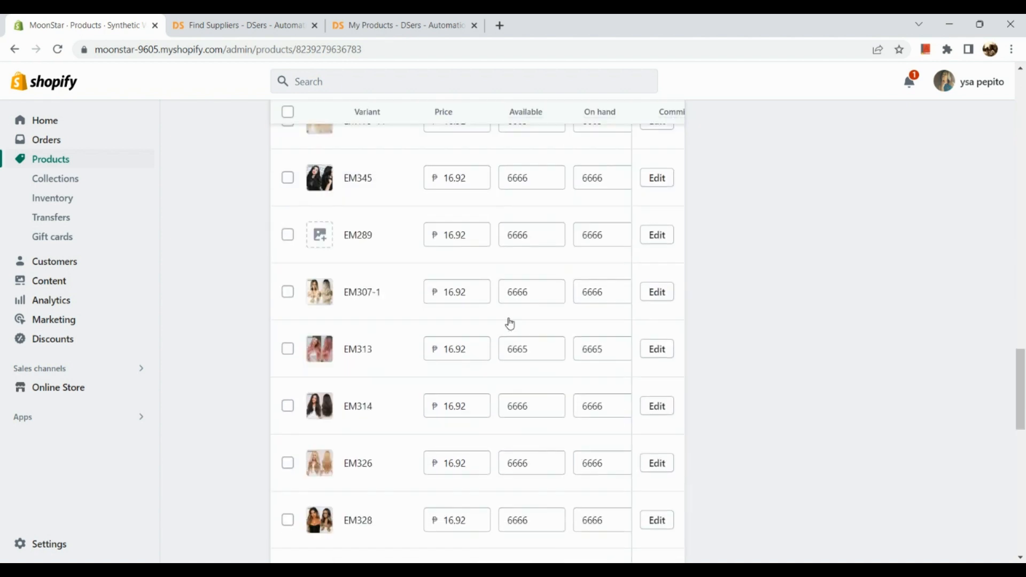
scroll(510, 324, up, 20)
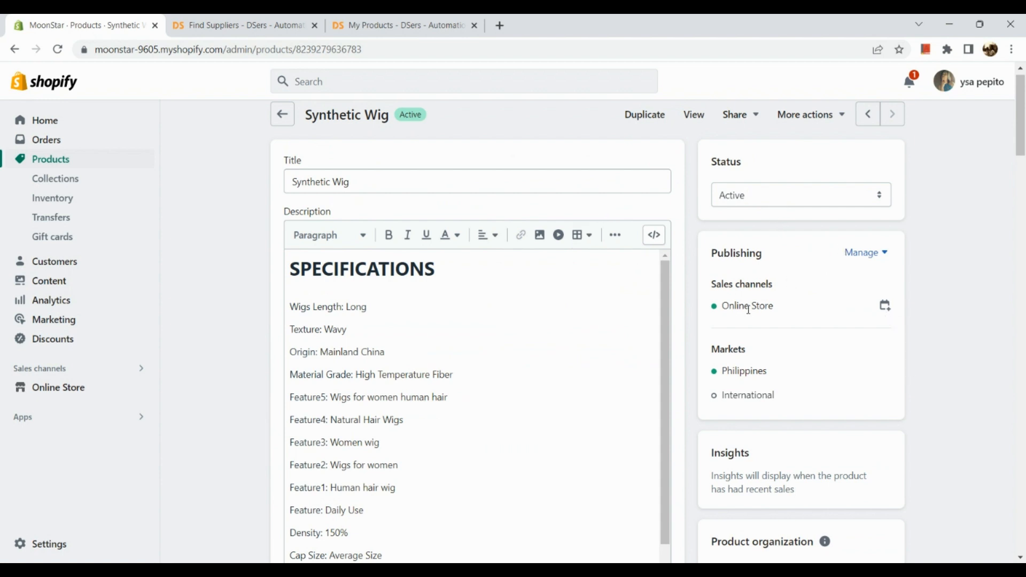
click(885, 257)
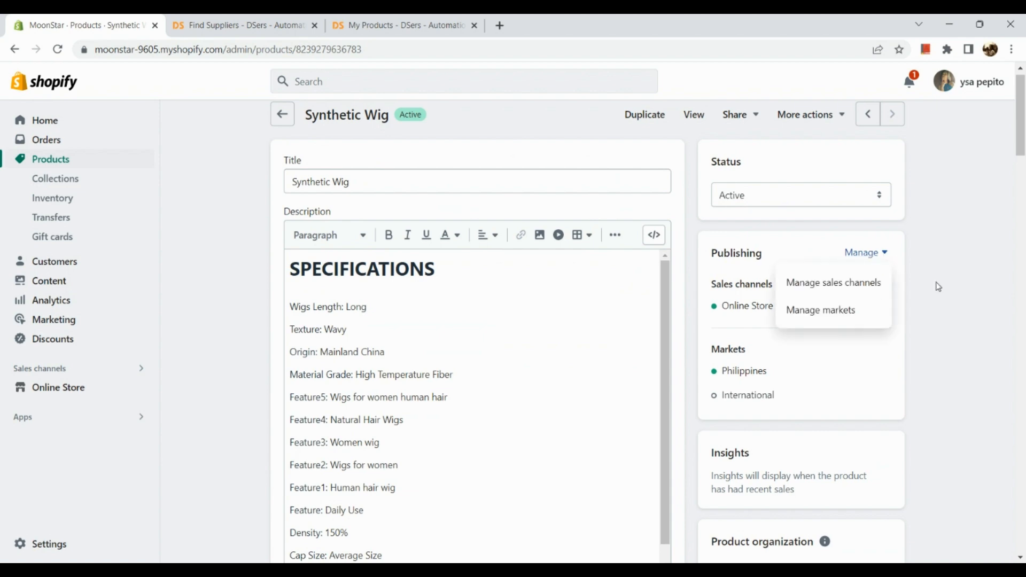
scroll(949, 289, down, 10)
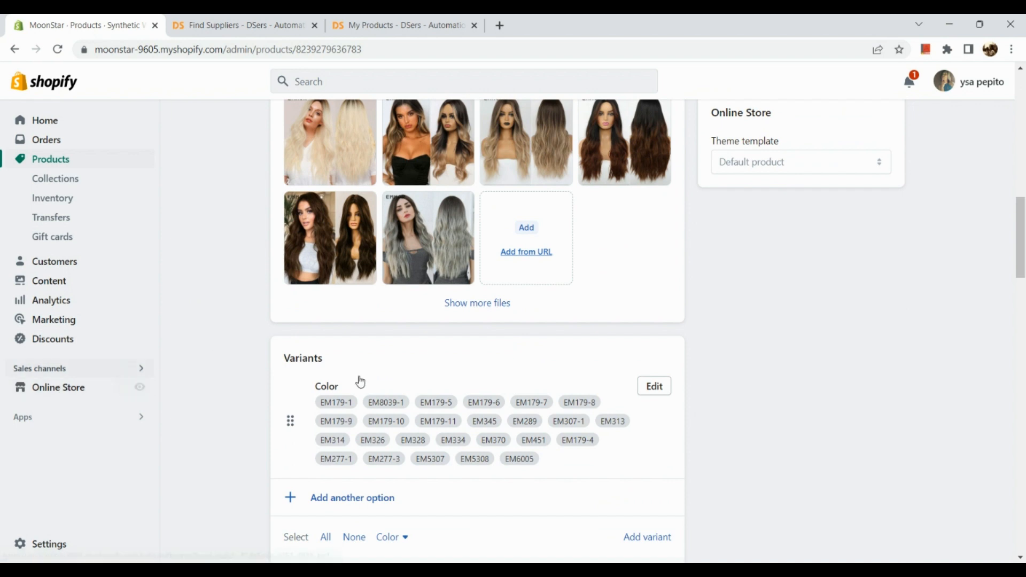
- Open the live MoonStar storefront from the Online Store channel and find the Synthetic Wig among the featured products
click(67, 390)
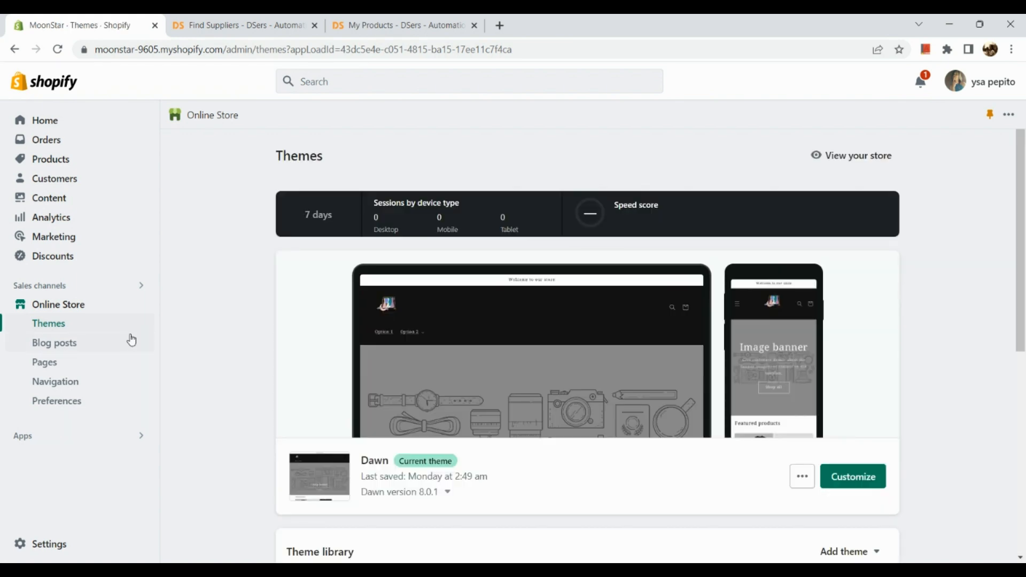
click(142, 306)
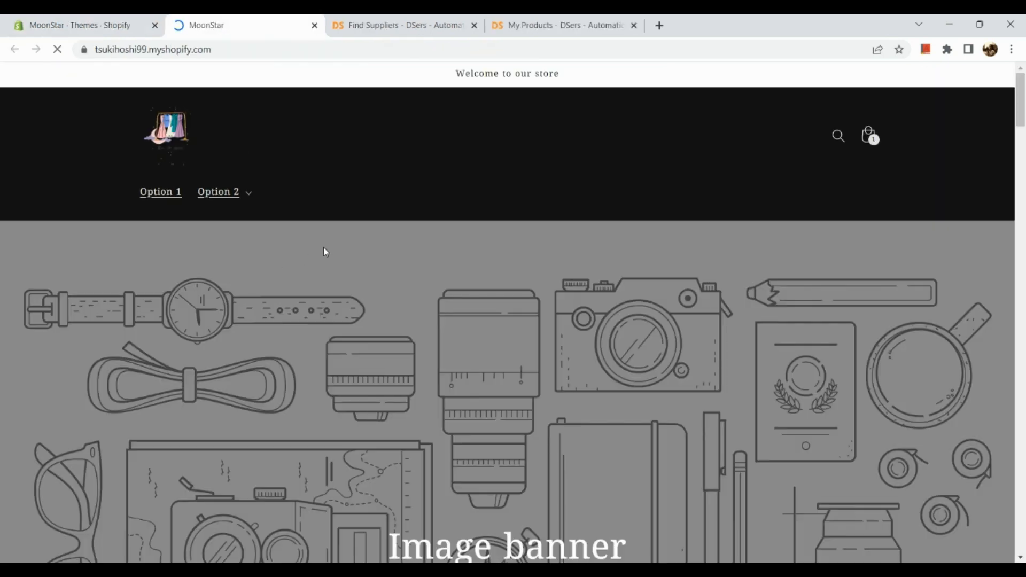
scroll(326, 251, down, 12)
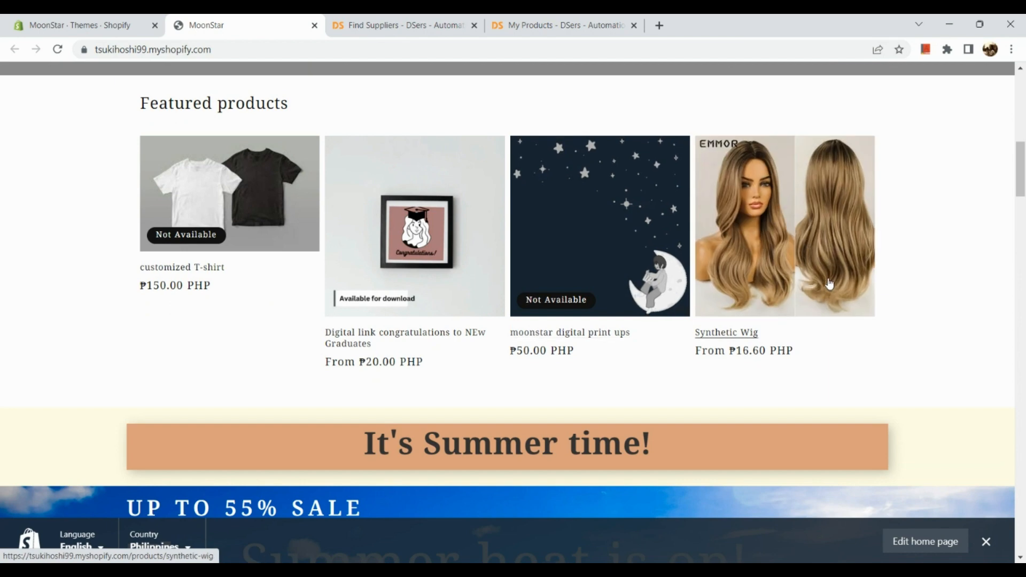
scroll(827, 278, up, 3)
scroll(828, 283, up, 3)
scroll(830, 284, right, 3)
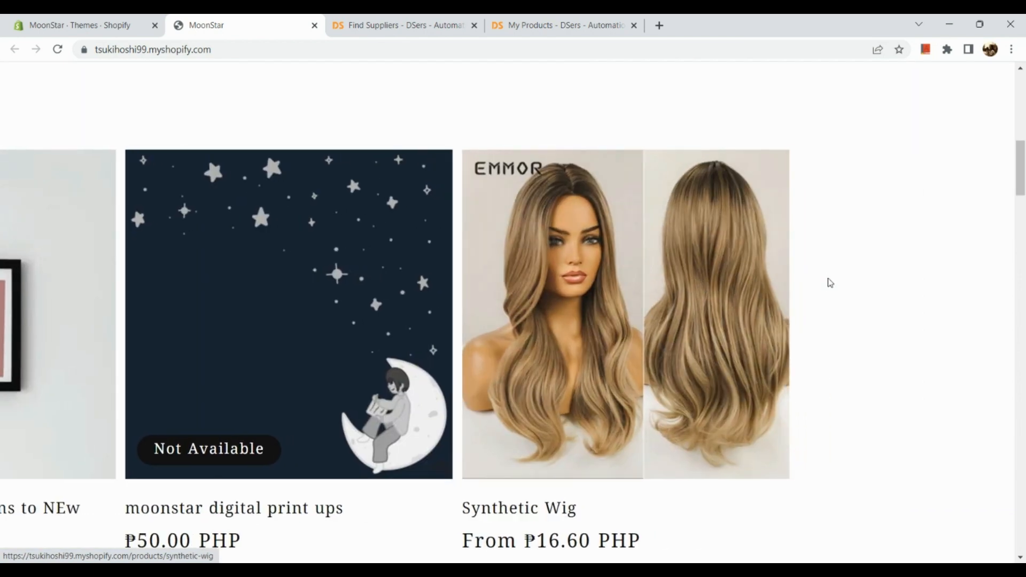
- Open the Synthetic Wig's storefront page and review its color options, purchase options, images and specifications
click(660, 367)
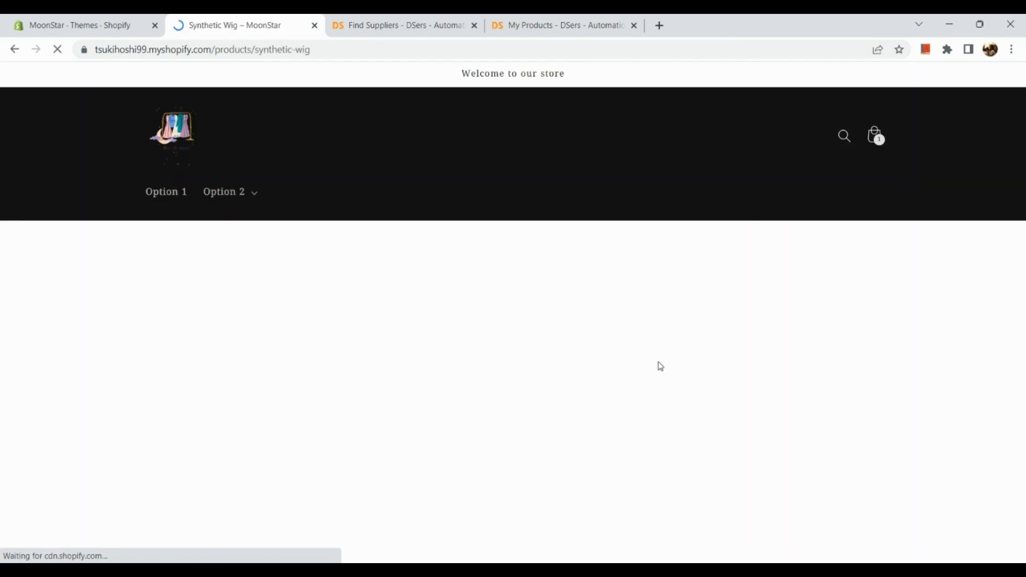
scroll(661, 367, down, 1)
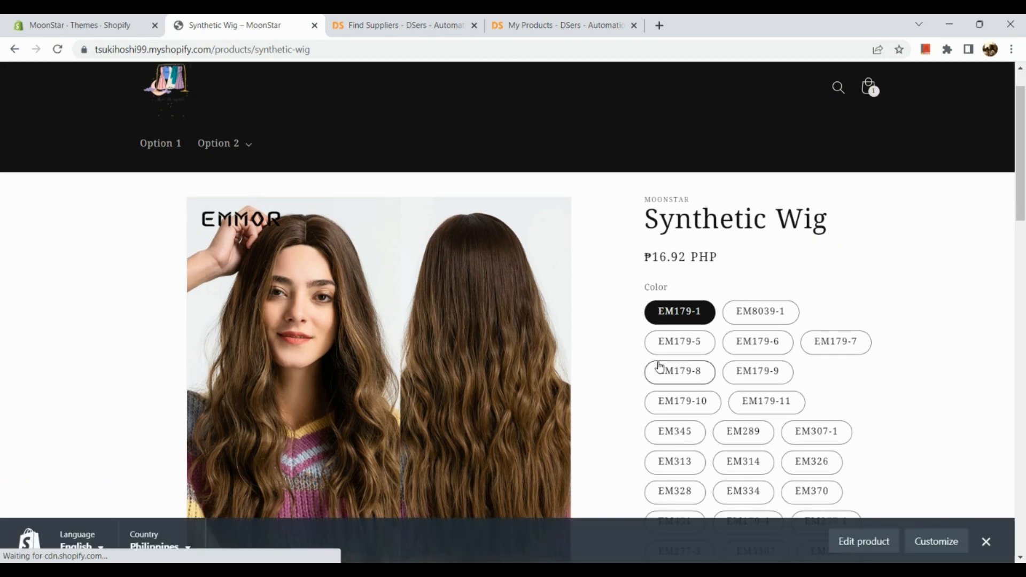
scroll(661, 366, down, 2)
scroll(523, 309, down, 9)
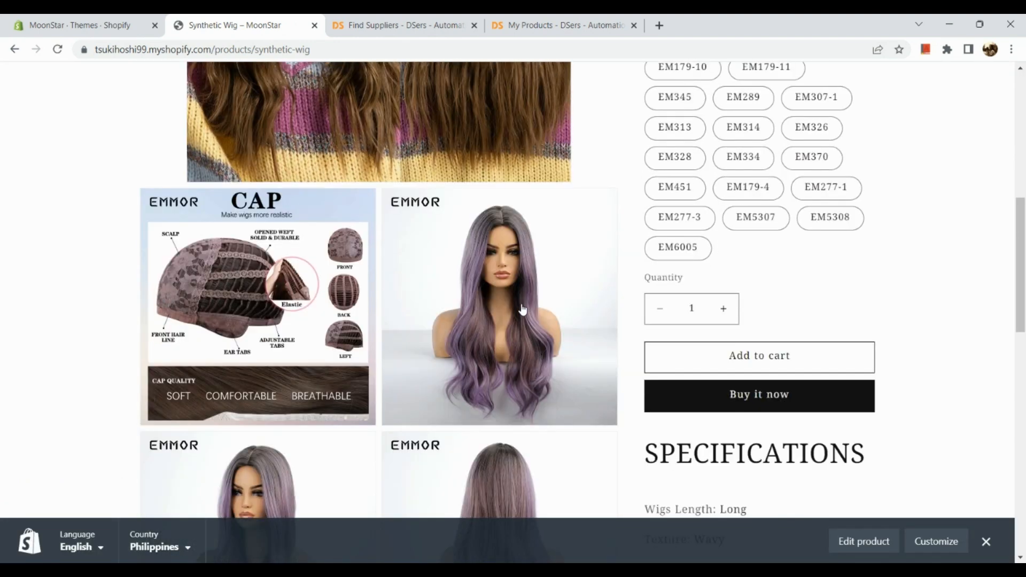
scroll(698, 353, down, 10)
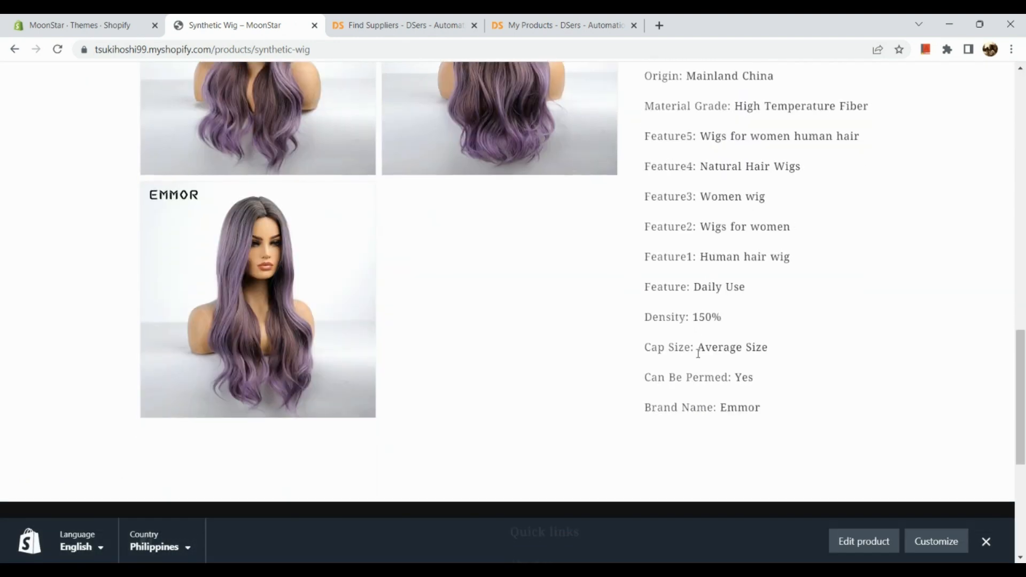
scroll(698, 358, up, 20)
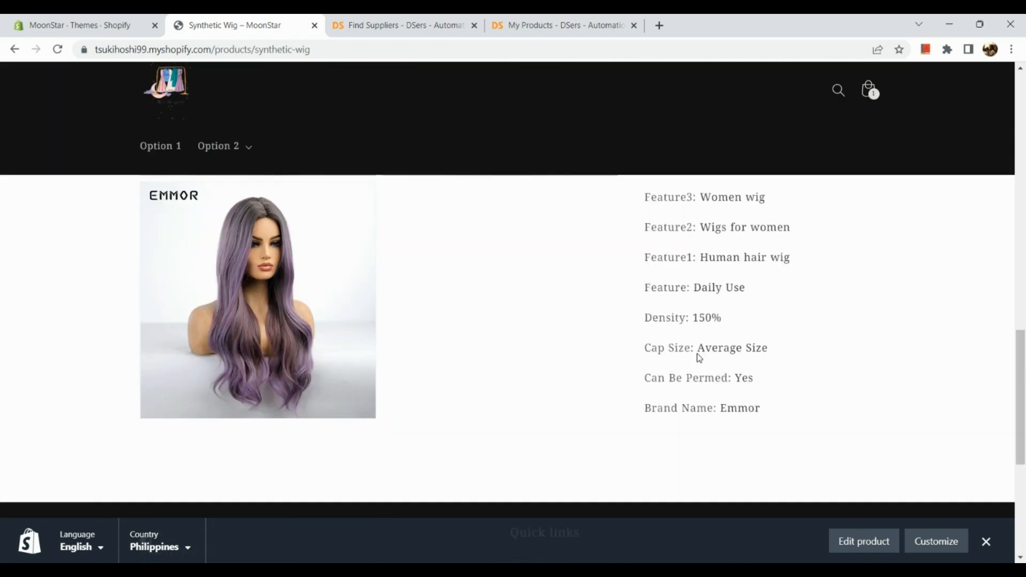